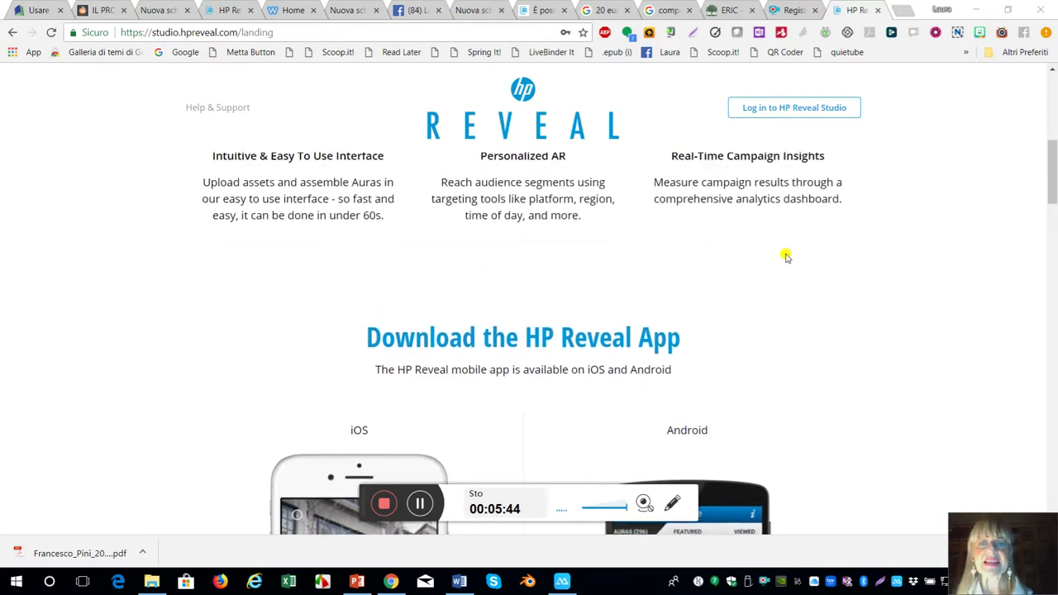
# Look through the HP Reveal landing page for the iOS and Android app download options
pyautogui.scroll(-3, 788, 260)
pyautogui.scroll(1, 788, 261)
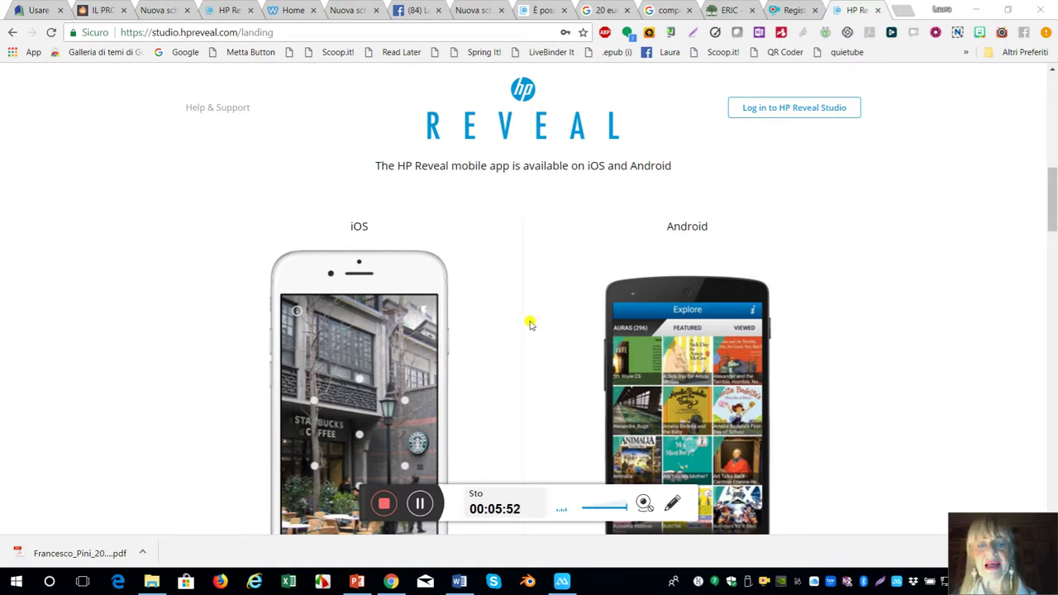
pyautogui.scroll(-1, 512, 314)
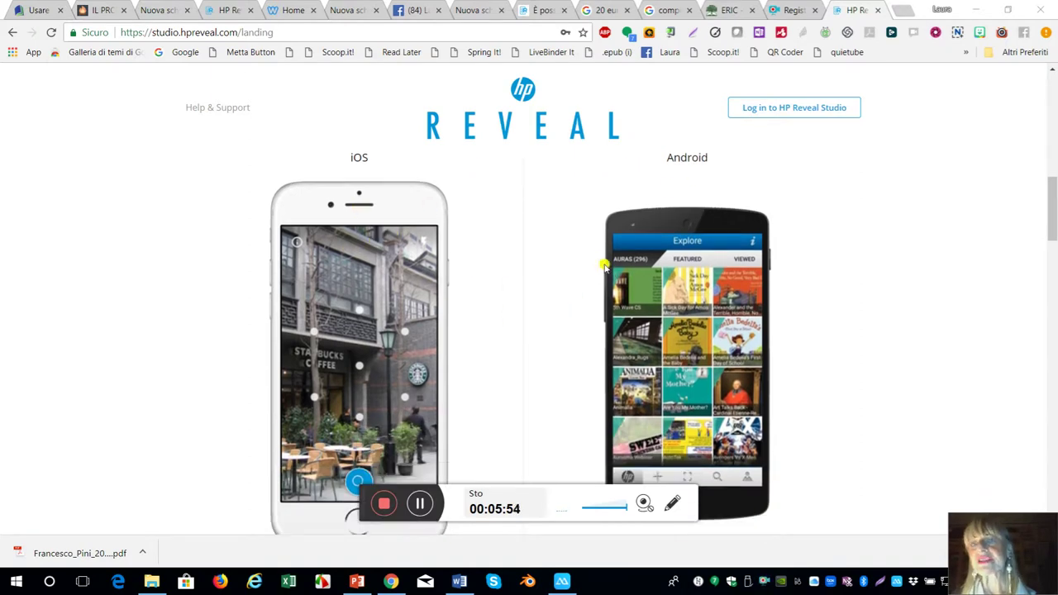
pyautogui.scroll(-2, 748, 326)
pyautogui.scroll(-1, 744, 340)
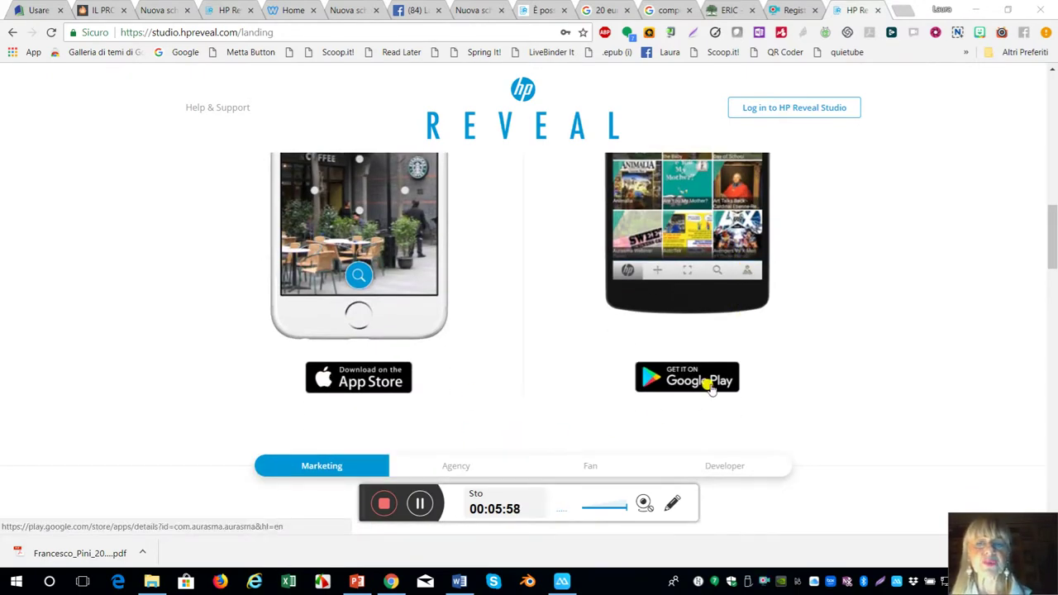
pyautogui.scroll(-1, 711, 387)
pyautogui.scroll(-2, 712, 386)
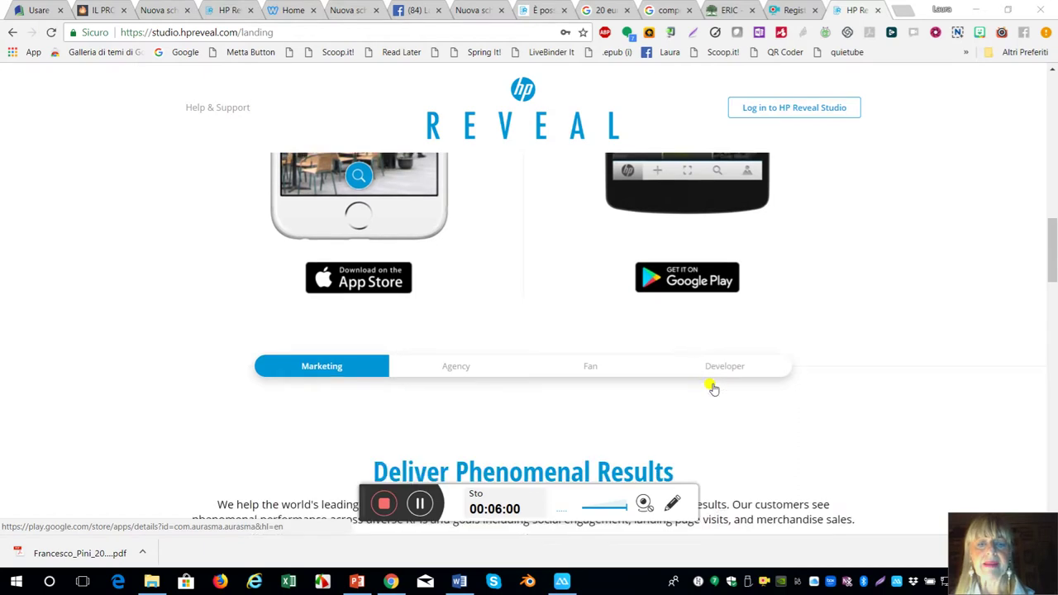
pyautogui.scroll(5, 709, 386)
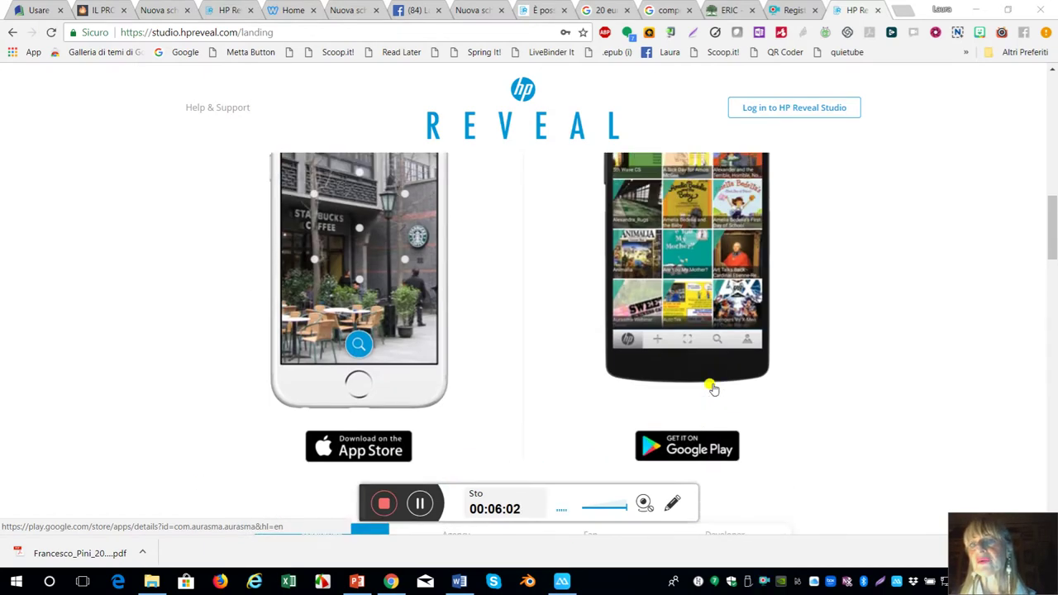
pyautogui.scroll(5, 710, 386)
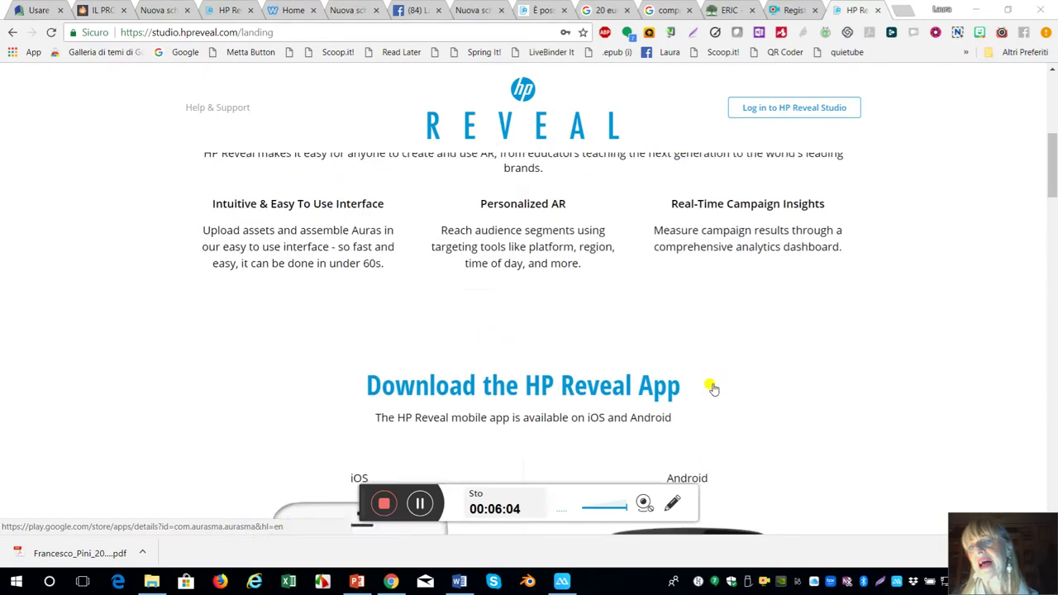
pyautogui.scroll(3, 713, 387)
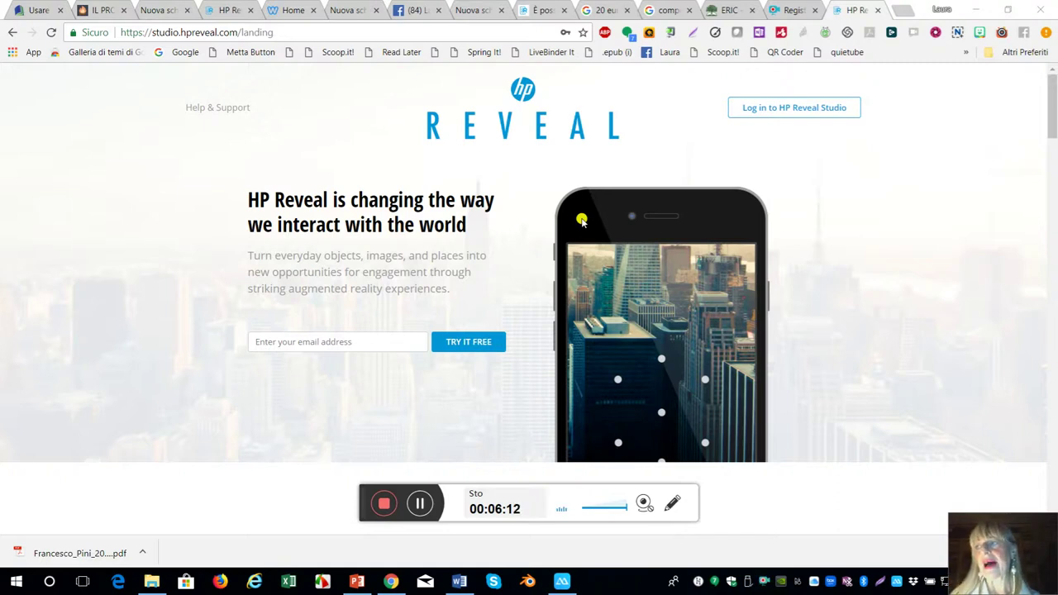
# Sign in to HP Reveal Studio with the saved account credentials
pyautogui.click(760, 112)
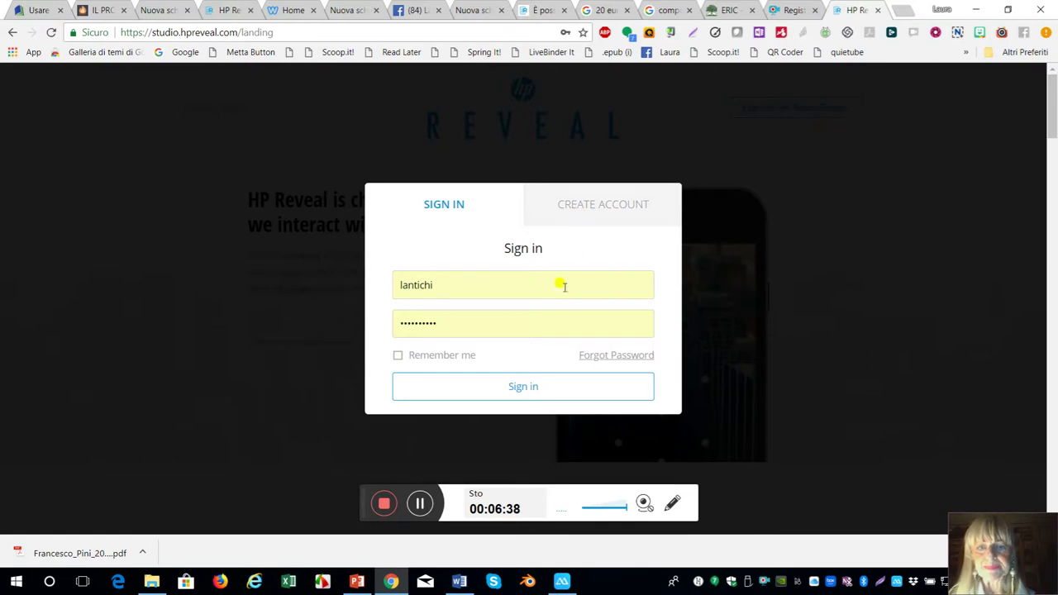
pyautogui.click(525, 394)
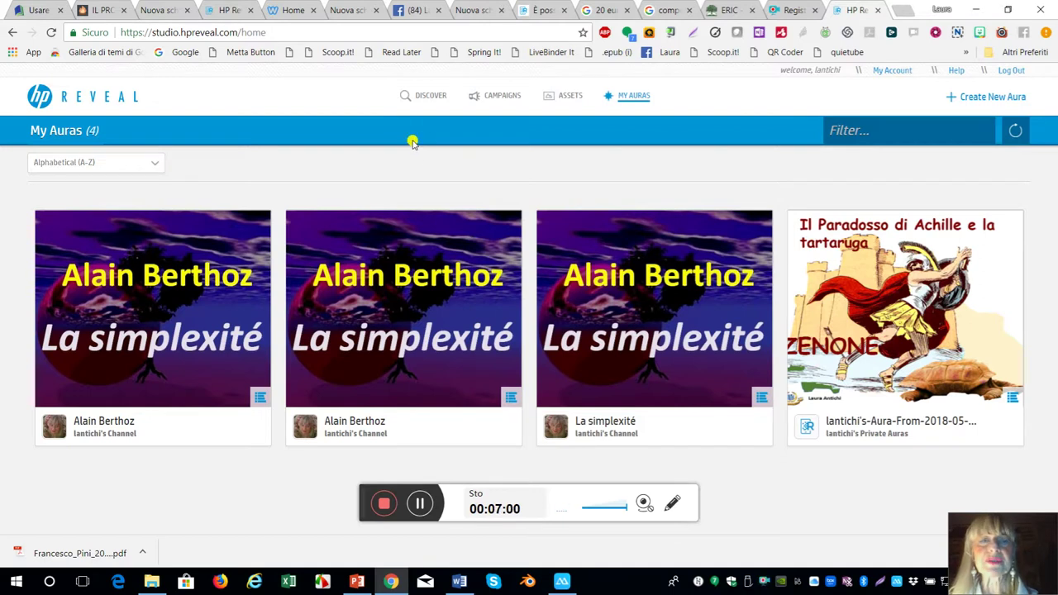
# Review the Discover, Campaigns, Assets and My Auras sections of the studio
pyautogui.click(424, 98)
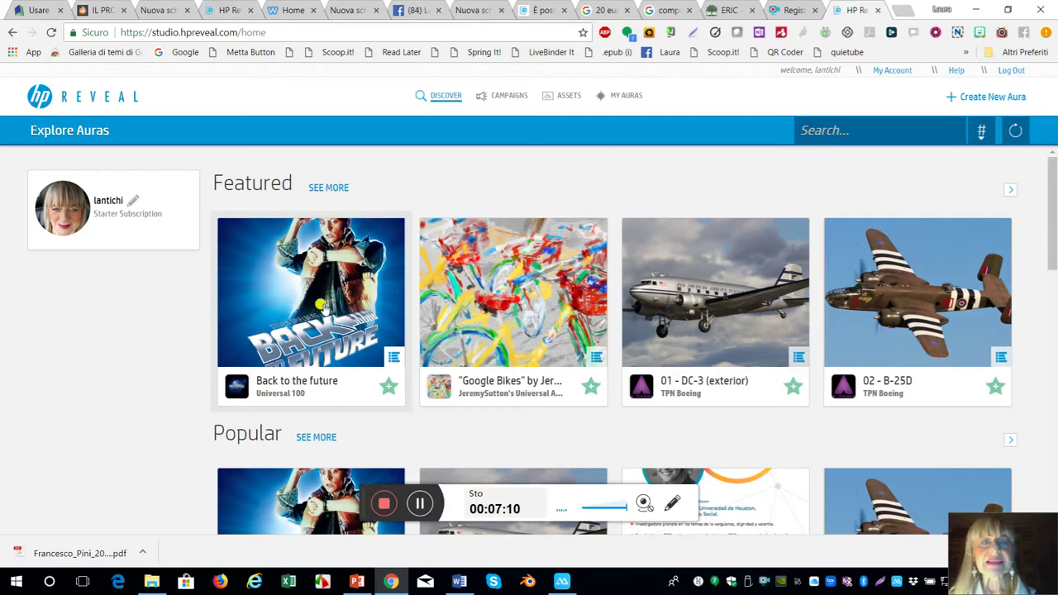
pyautogui.click(509, 97)
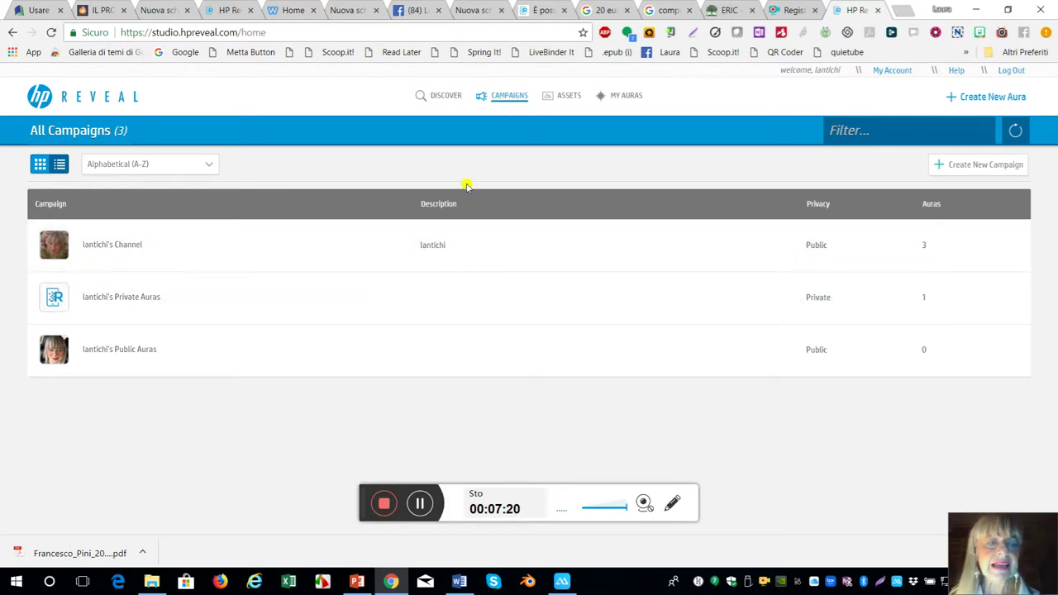
pyautogui.click(567, 98)
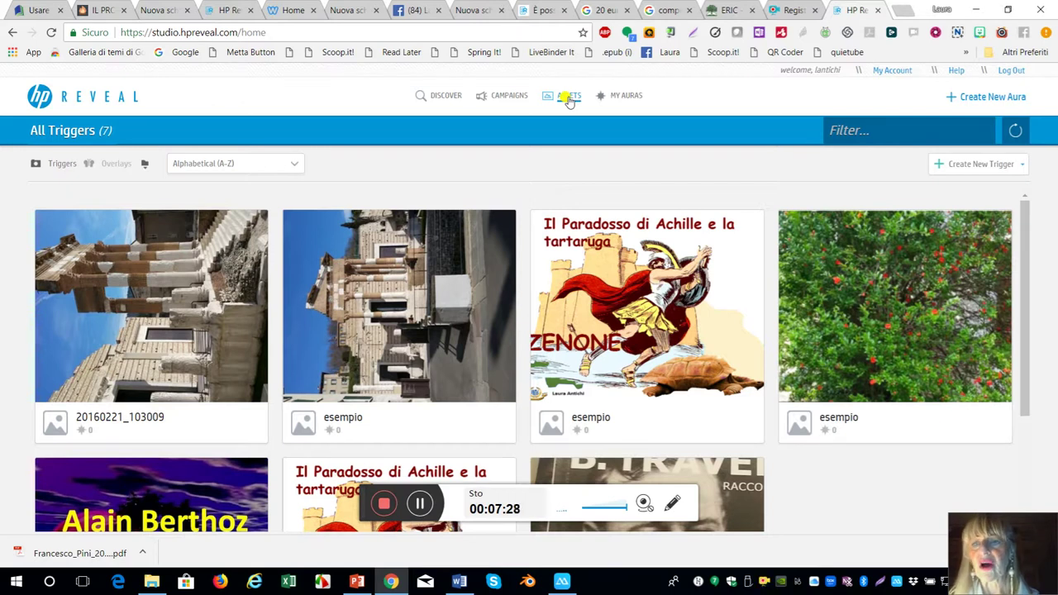
pyautogui.click(626, 97)
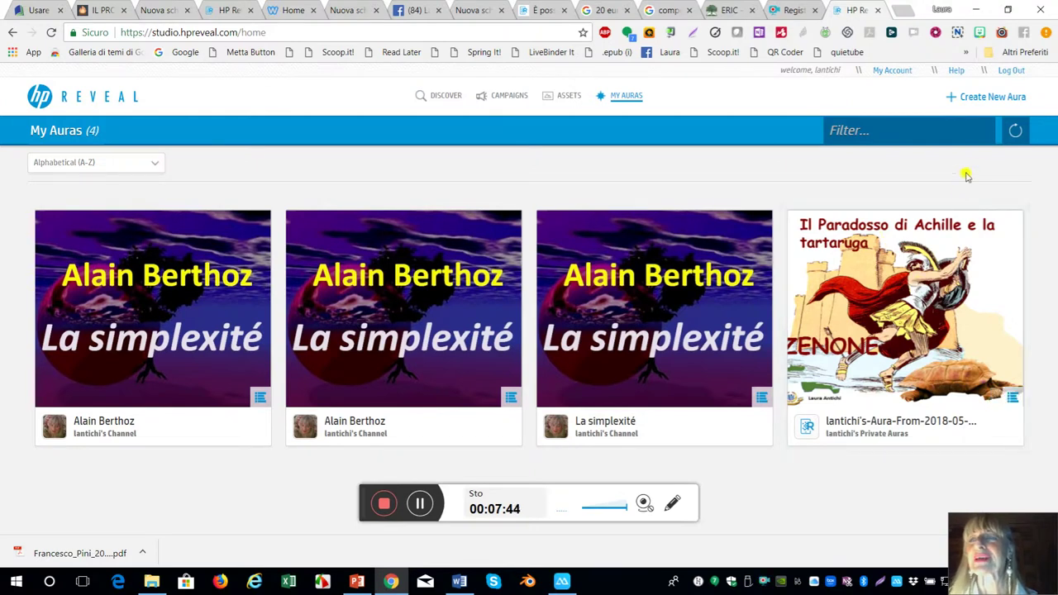
# Start creating a new aura and open the form for uploading its trigger image
pyautogui.click(965, 100)
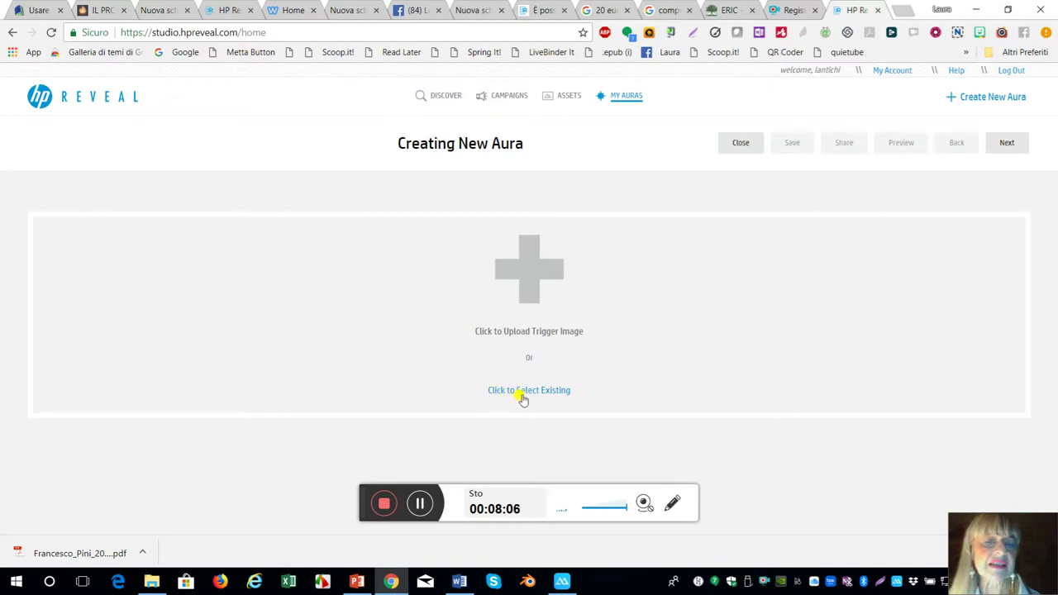
pyautogui.click(422, 506)
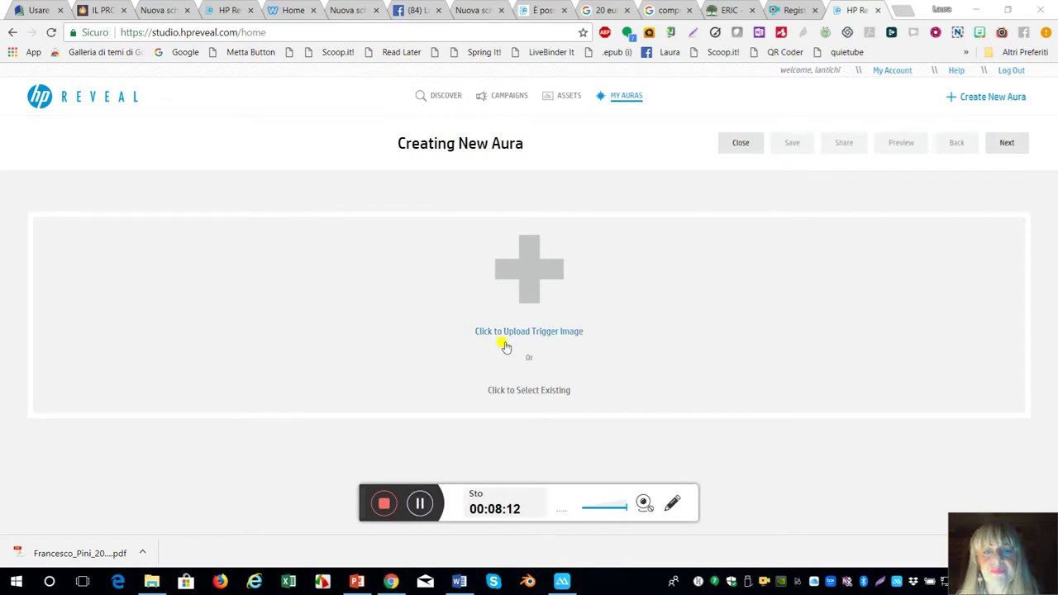
pyautogui.click(531, 280)
pyautogui.click(531, 279)
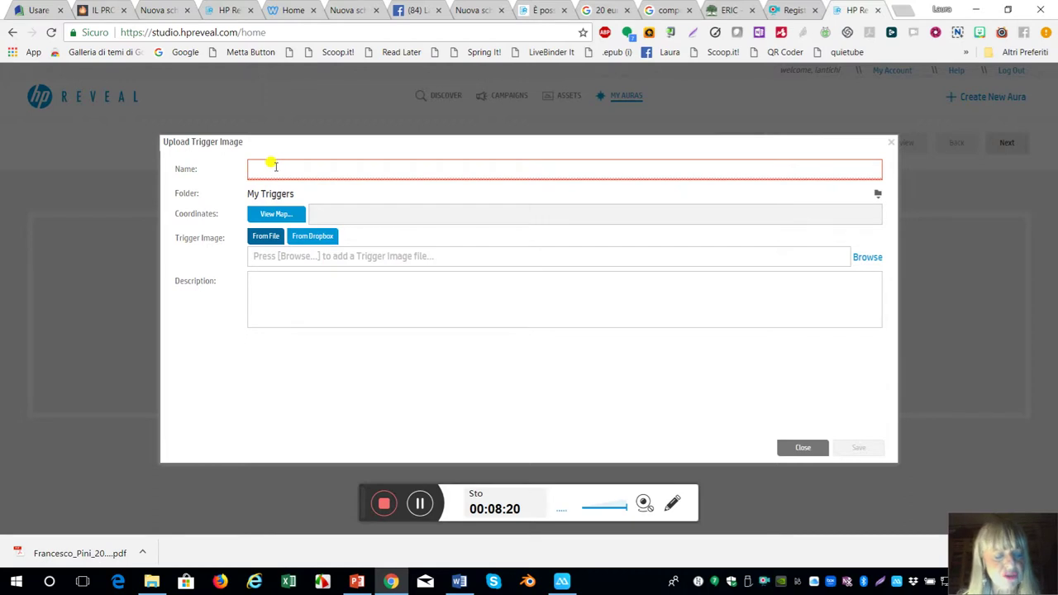
# Name the trigger image "Paradosso di Achille e la tartaruga"
pyautogui.click(275, 166)
pyautogui.write('P')
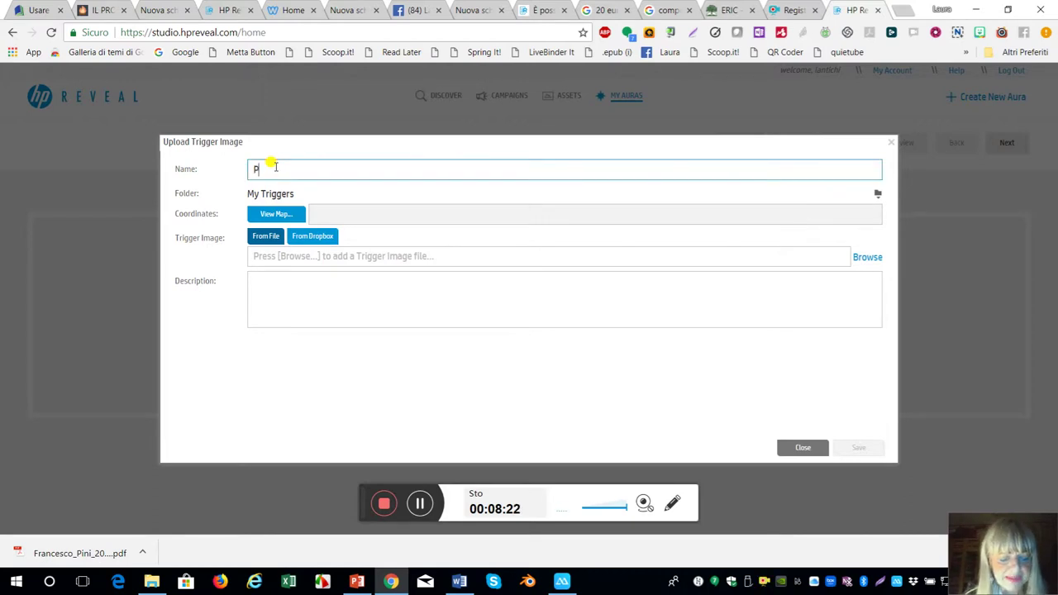
pyautogui.write('arasso')
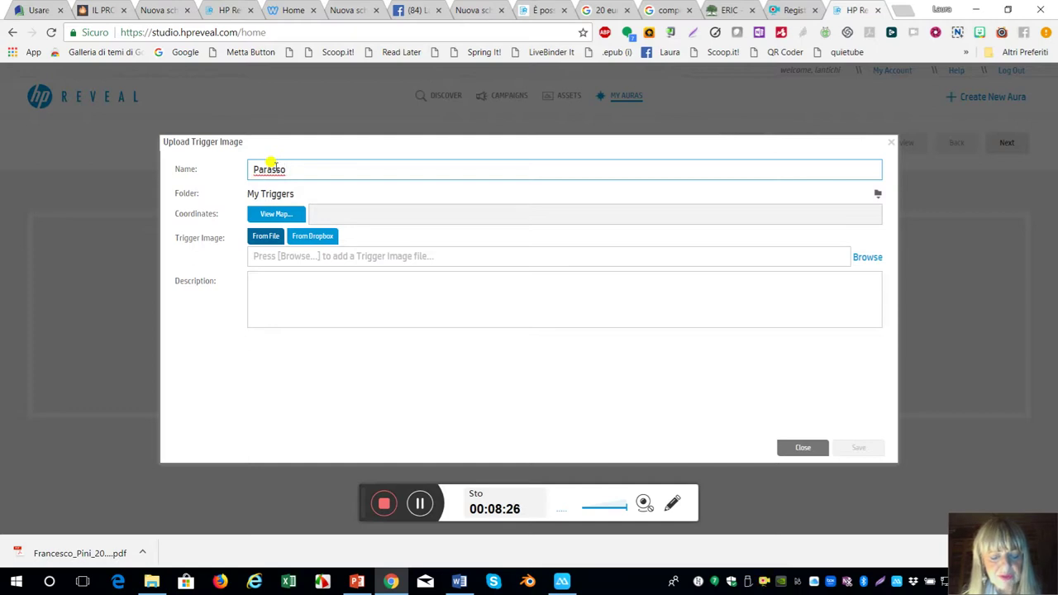
pyautogui.write(' di')
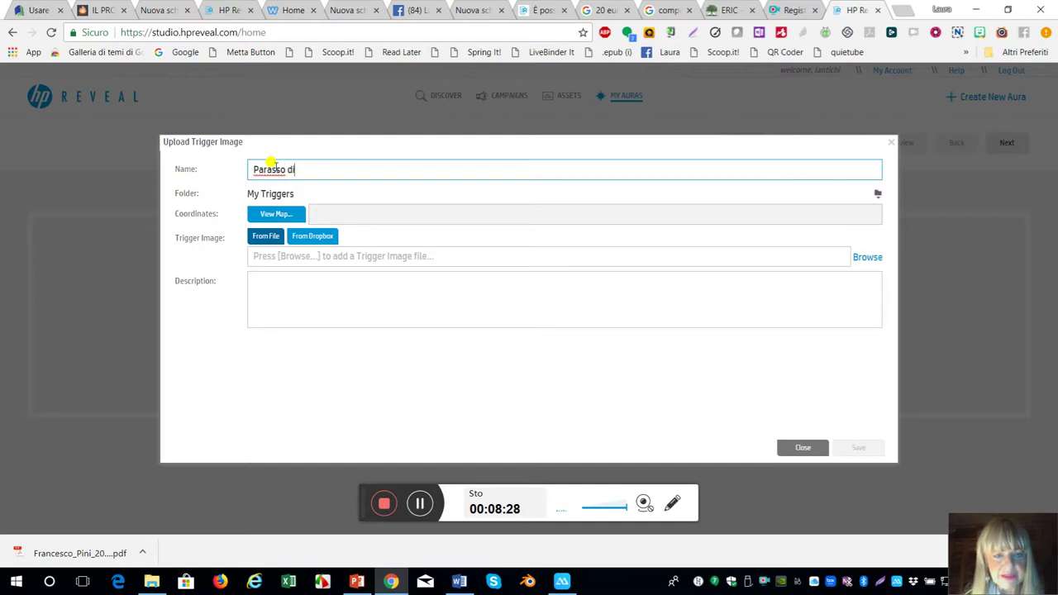
pyautogui.press('BackSpace')
pyautogui.press('BackSpace')
pyautogui.press('BackSpace')
pyautogui.press('BackSpace')
pyautogui.press('BackSpace')
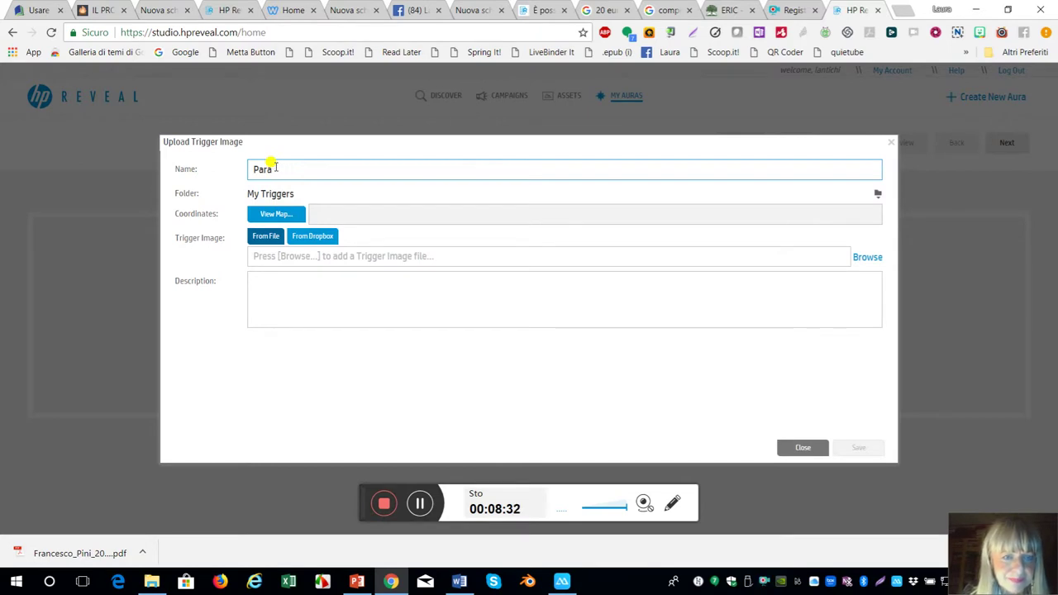
pyautogui.write('ossodi ')
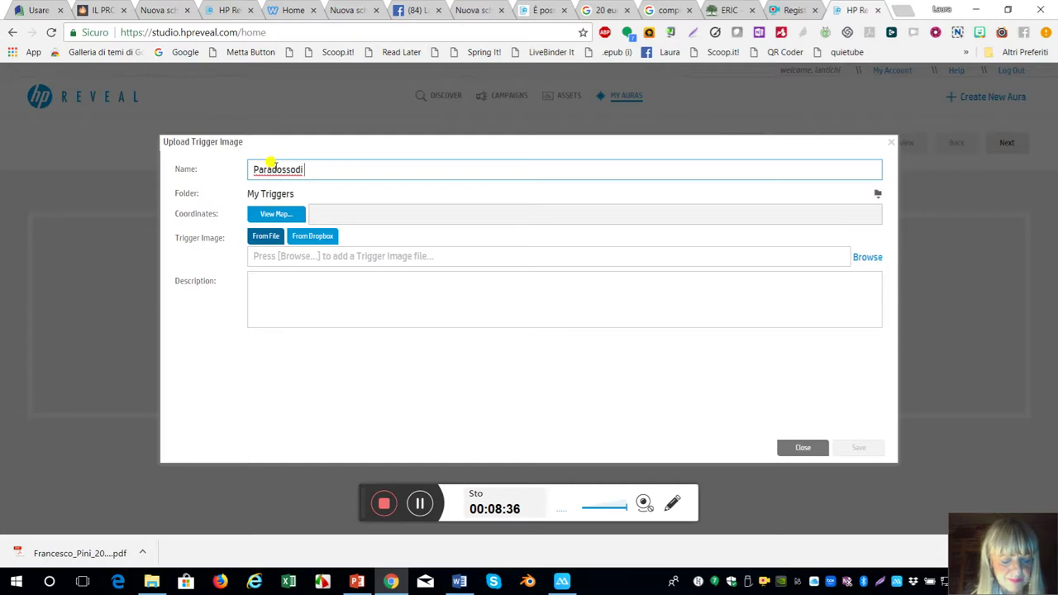
pyautogui.write('Achille')
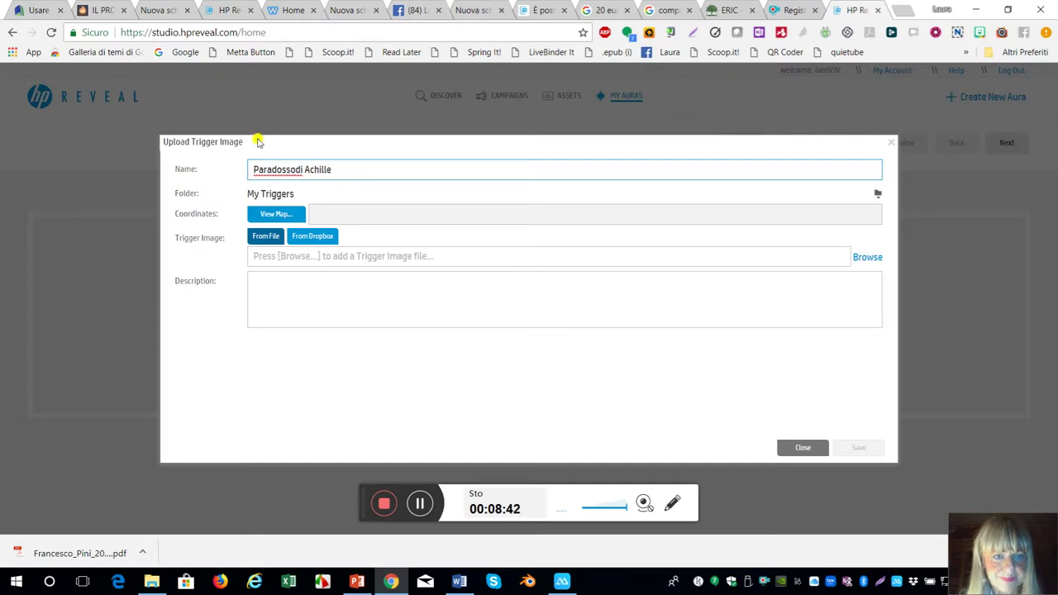
pyautogui.click(292, 168)
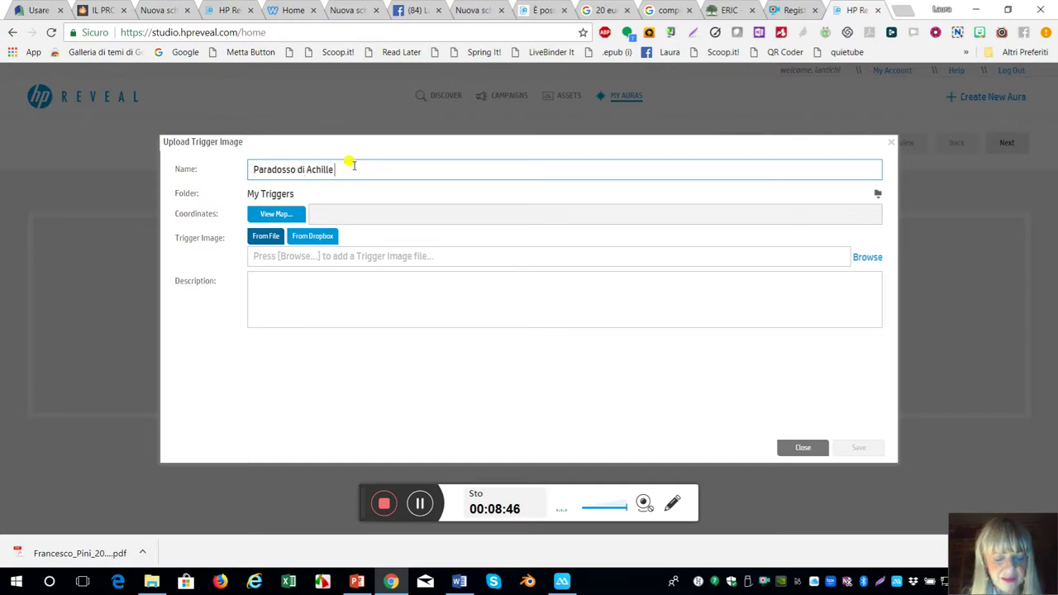
pyautogui.write('t')
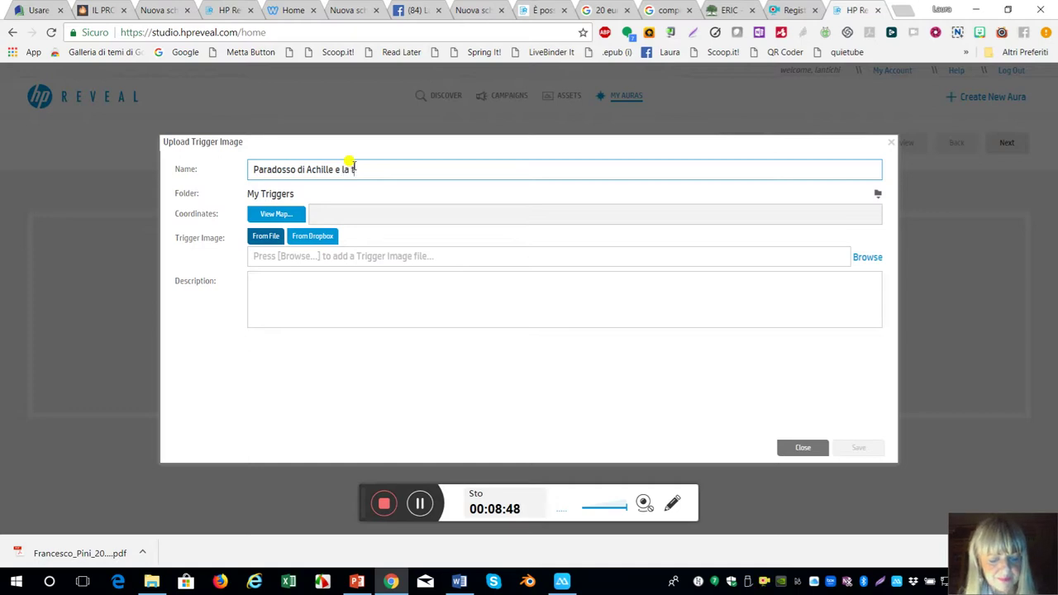
pyautogui.write('artaruga')
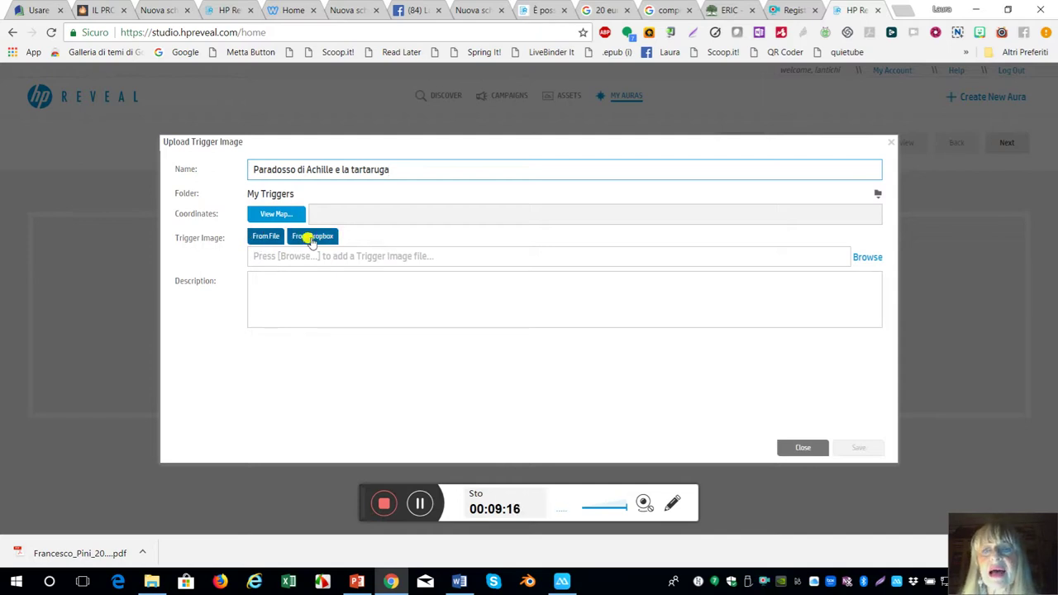
# Load the achille image file from the computer's achille folder as the trigger image
pyautogui.click(266, 237)
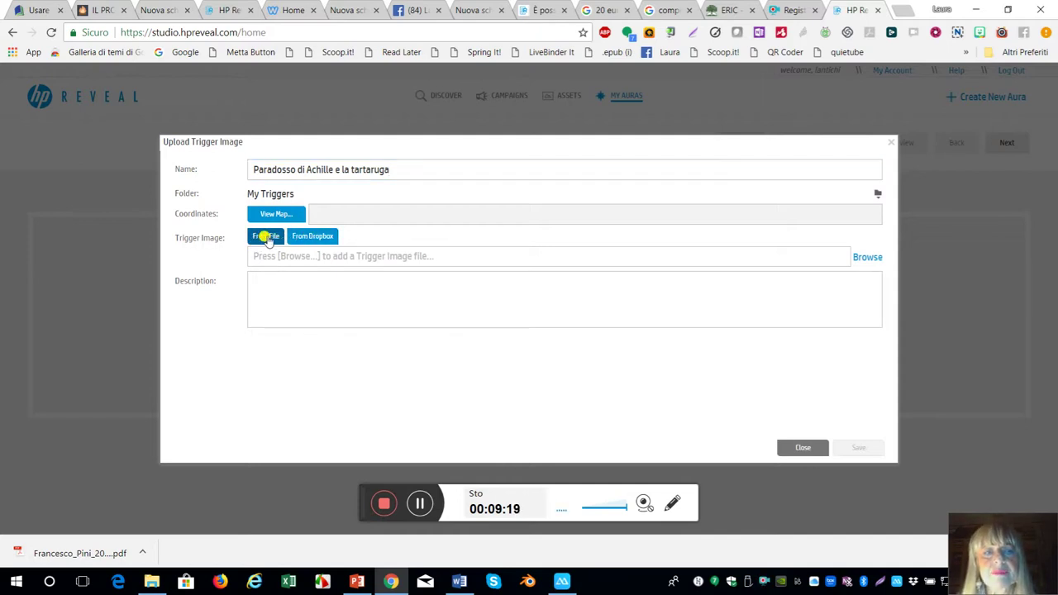
pyautogui.click(865, 261)
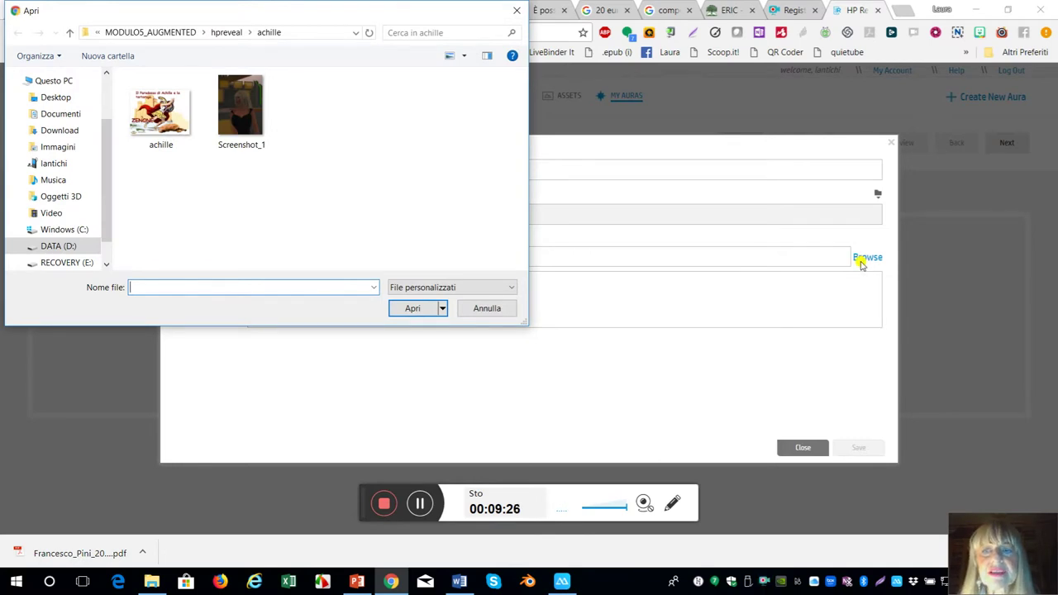
pyautogui.click(163, 124)
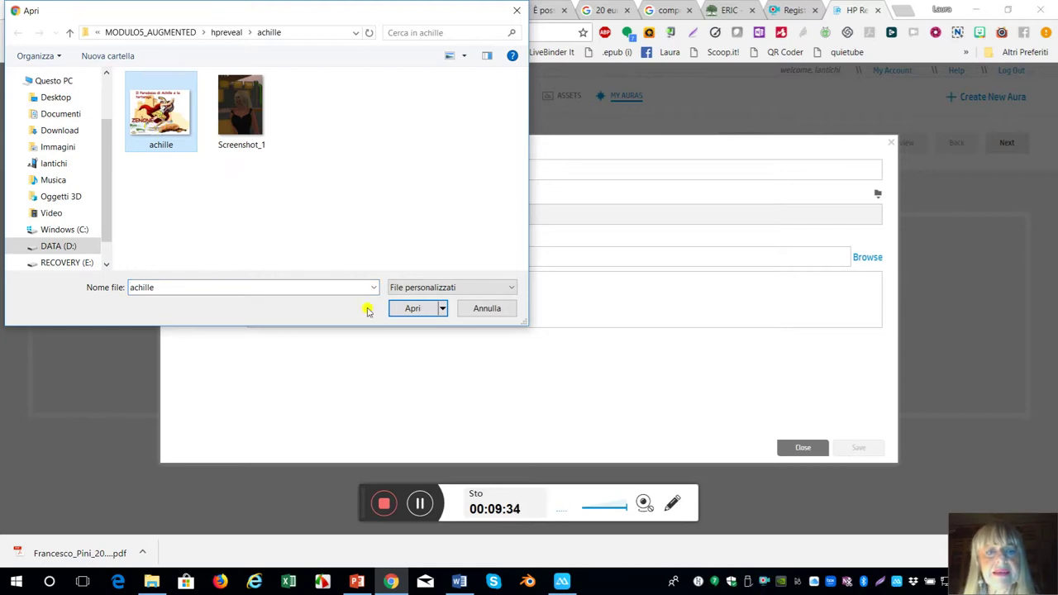
pyautogui.click(410, 309)
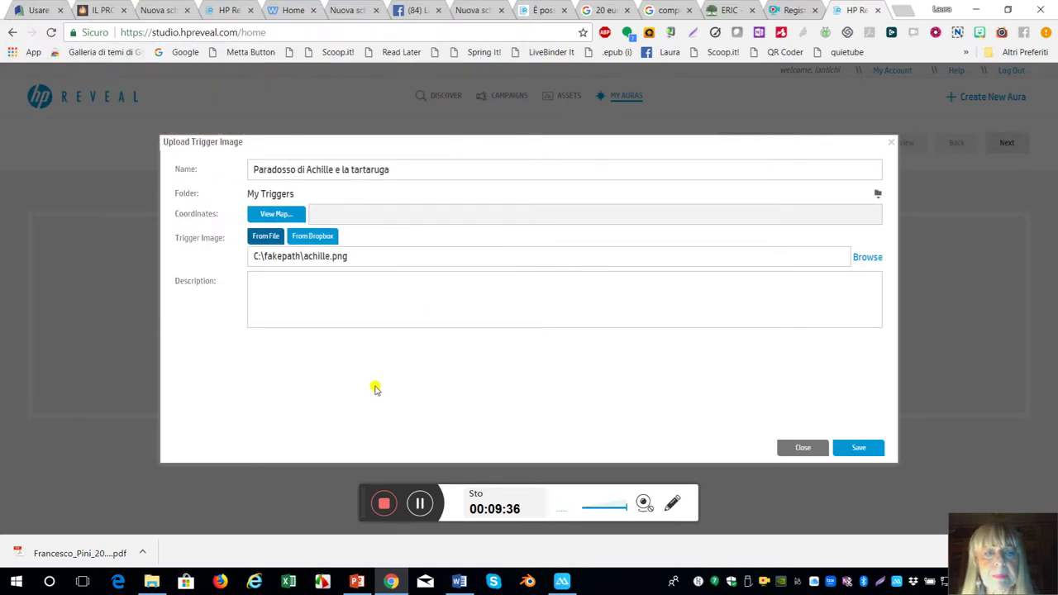
# Describe the trigger image as "Achille e la tartaruga. Il paradosso di Zenone, allievo di Parmenide"
pyautogui.click(263, 286)
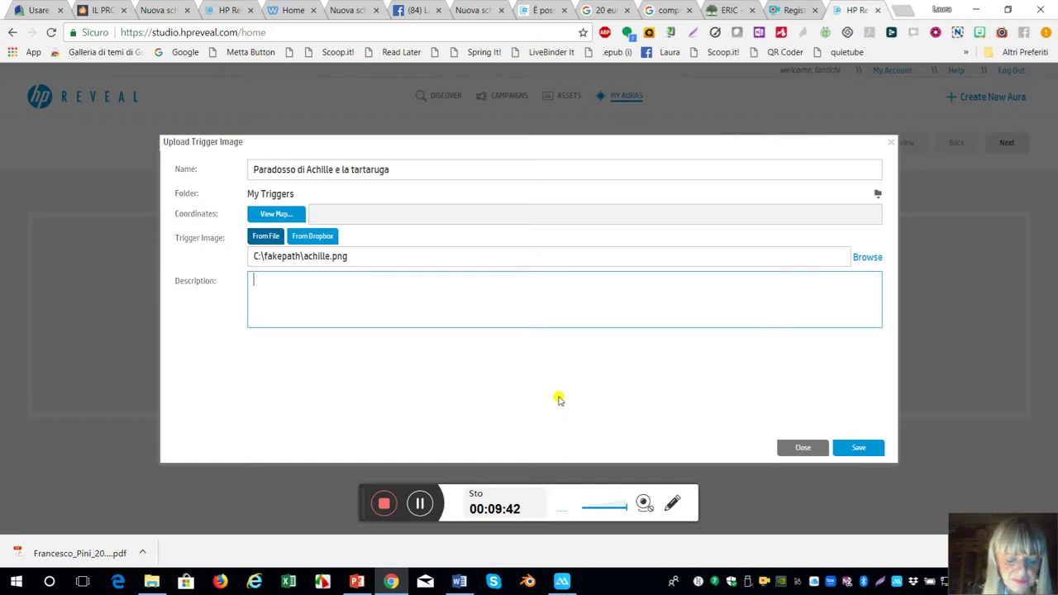
pyautogui.write('Achi')
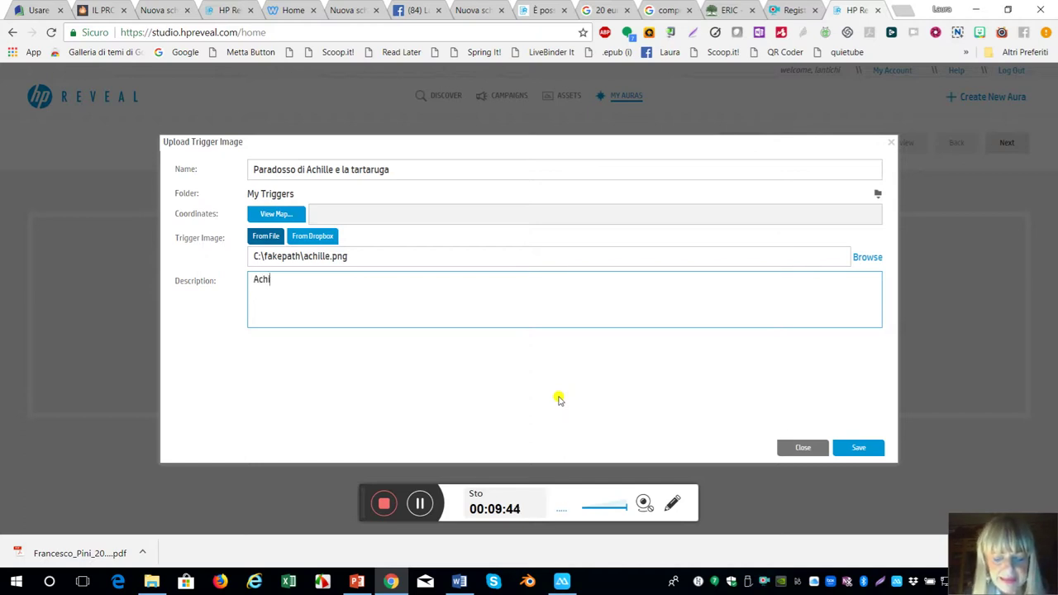
pyautogui.write('lle e la tartar')
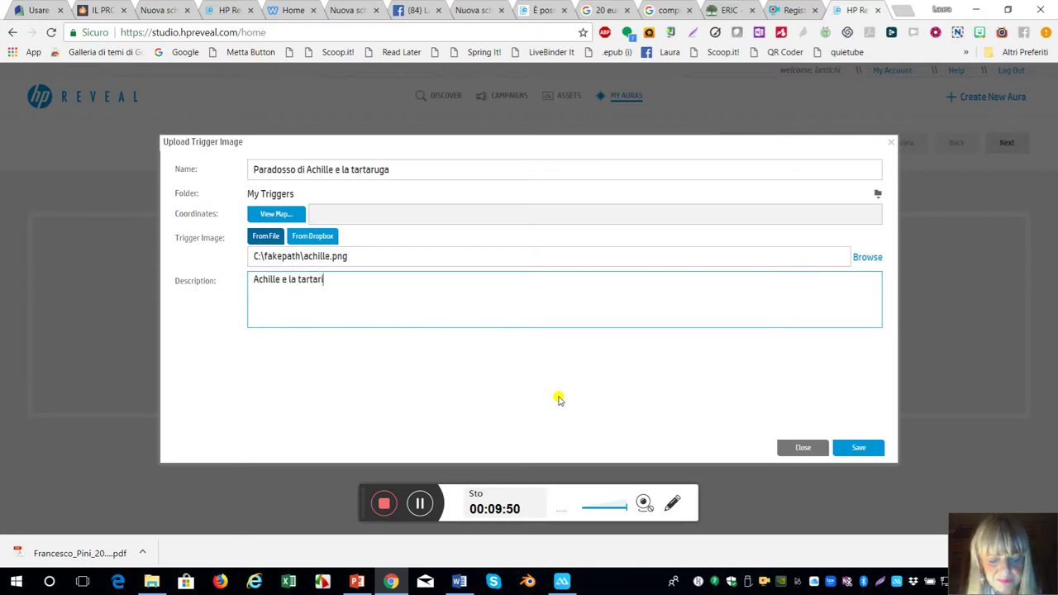
pyautogui.write('uga')
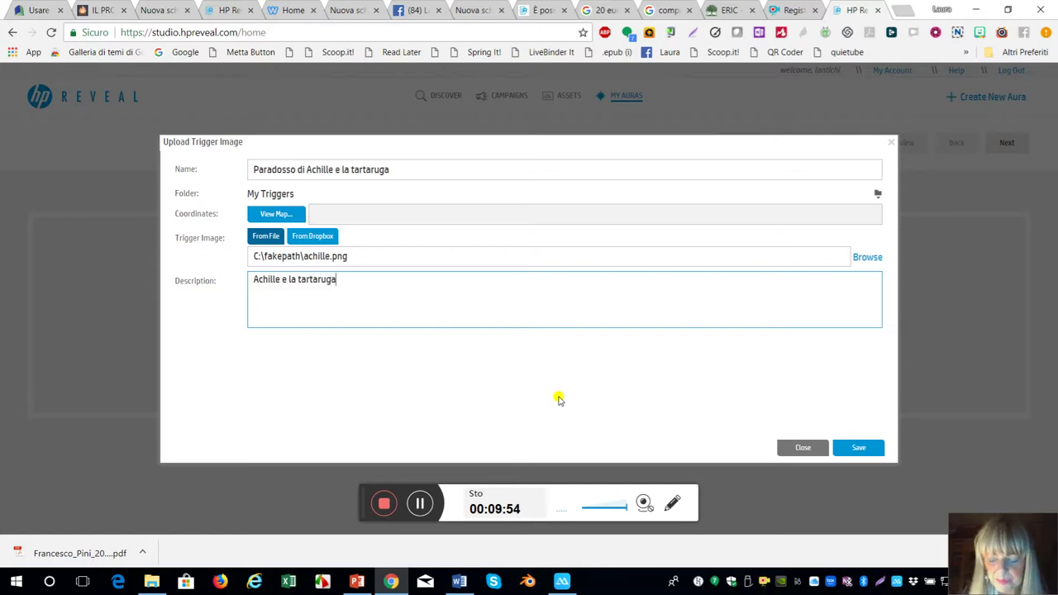
pyautogui.write('. Il pa')
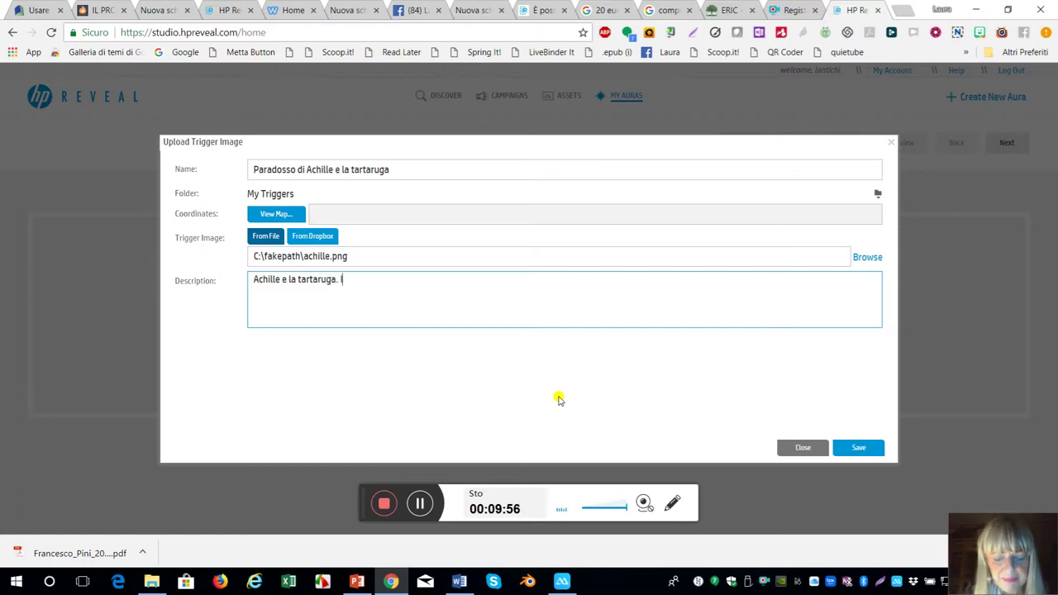
pyautogui.write('ra')
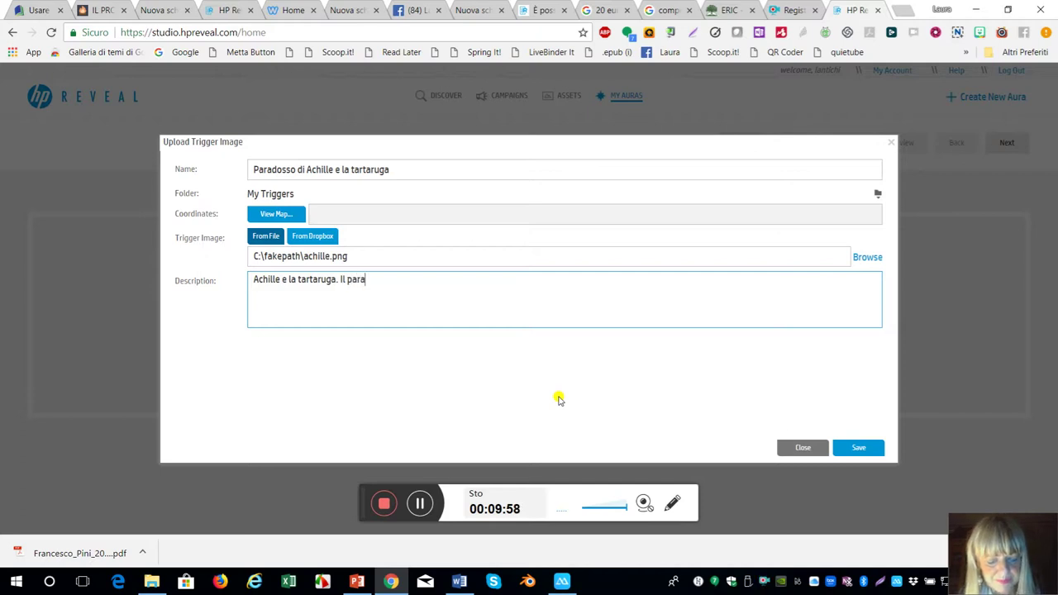
pyautogui.write('dosso ')
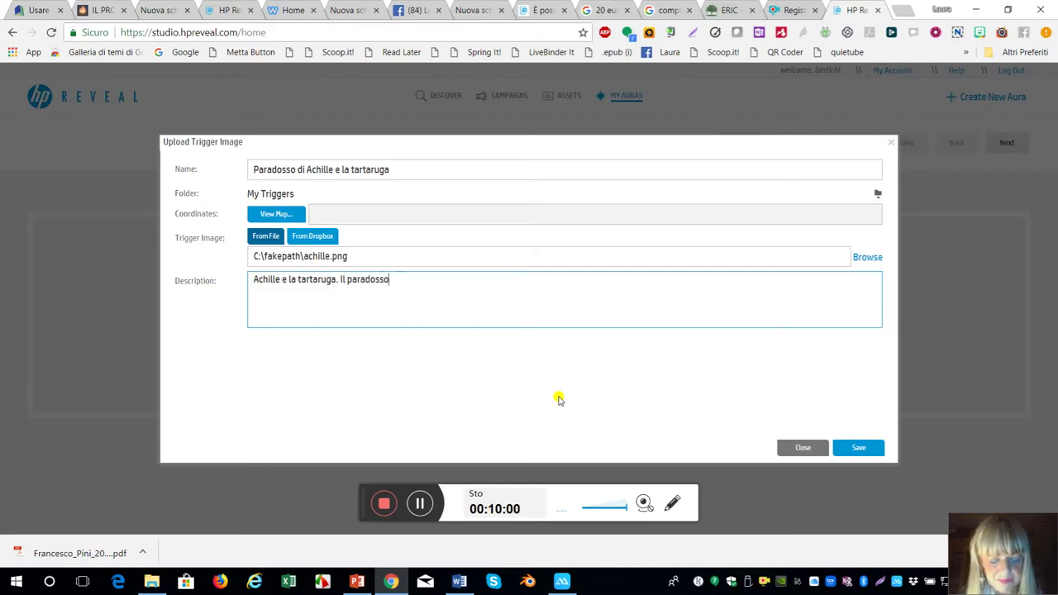
pyautogui.write('di')
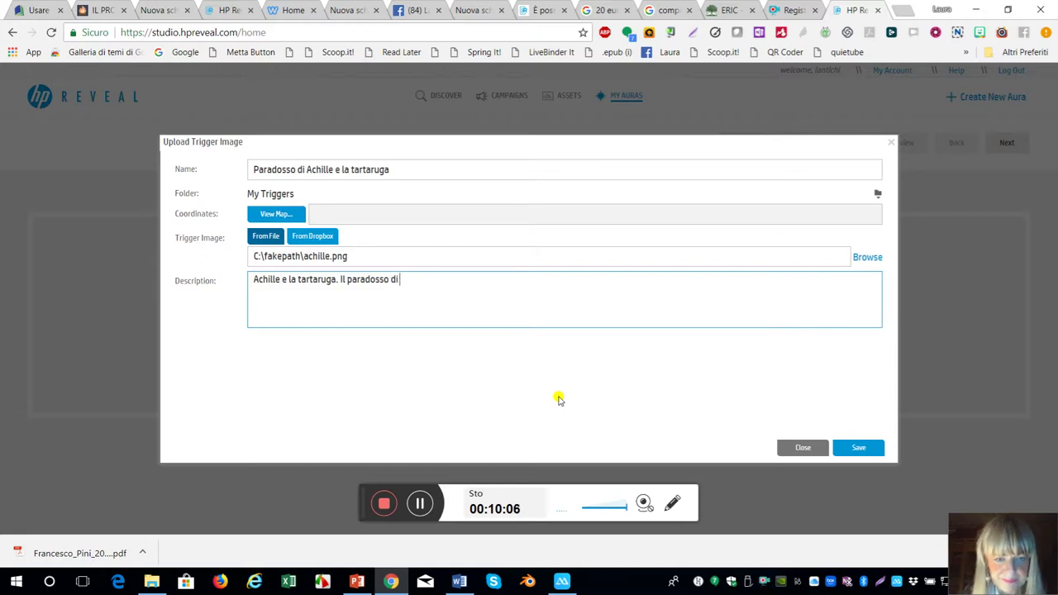
pyautogui.write(' Zenone, all')
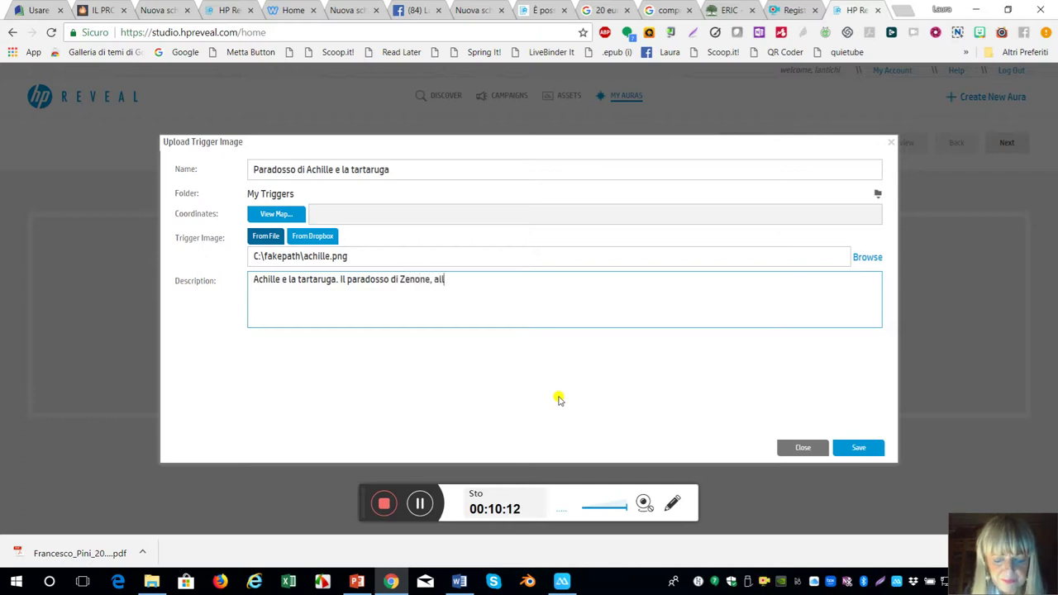
pyautogui.write('ievo di')
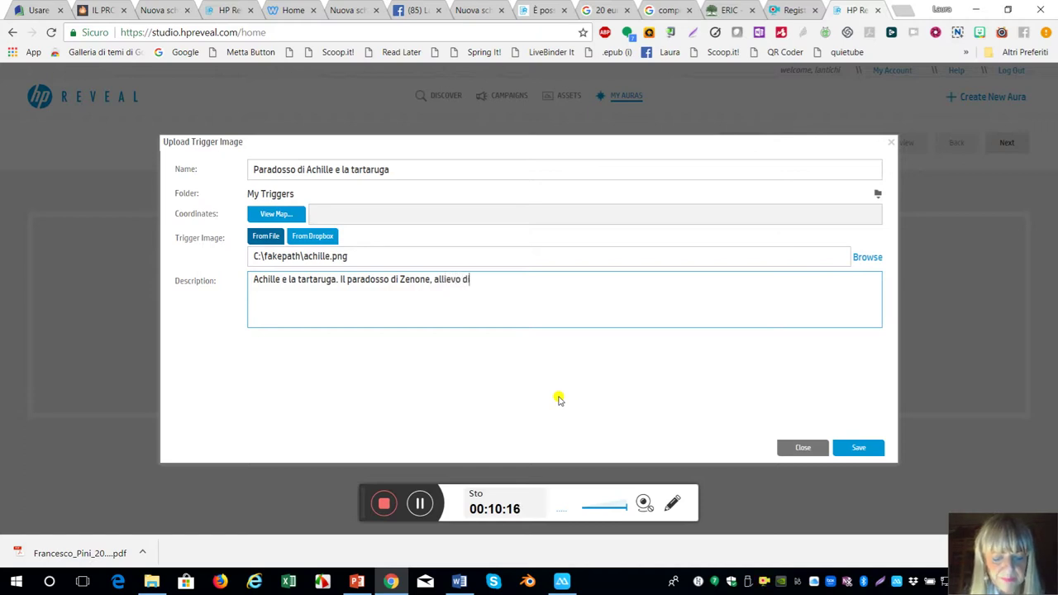
pyautogui.write(' parm')
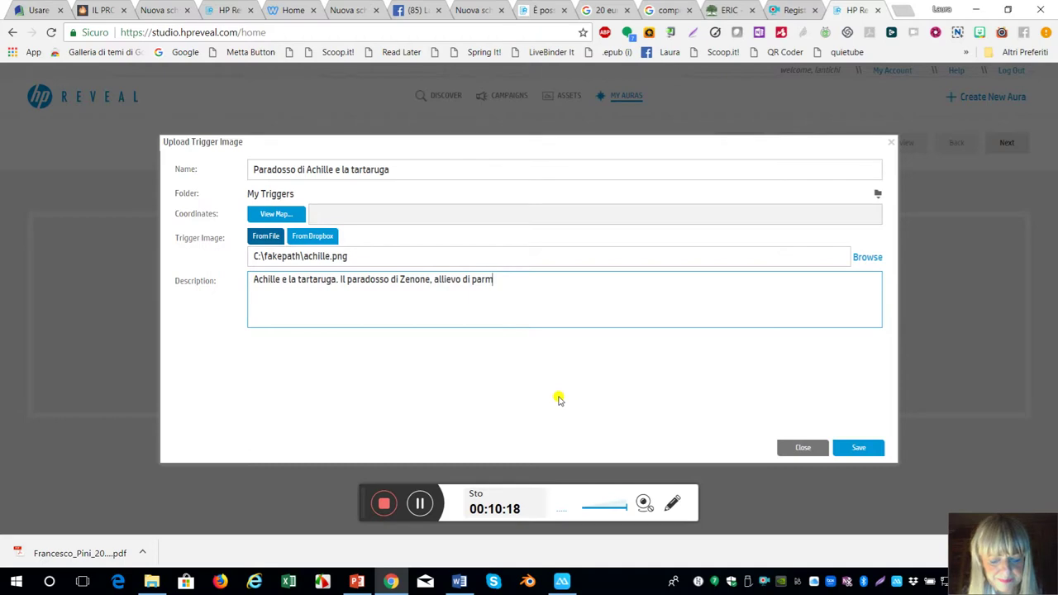
pyautogui.write('enide')
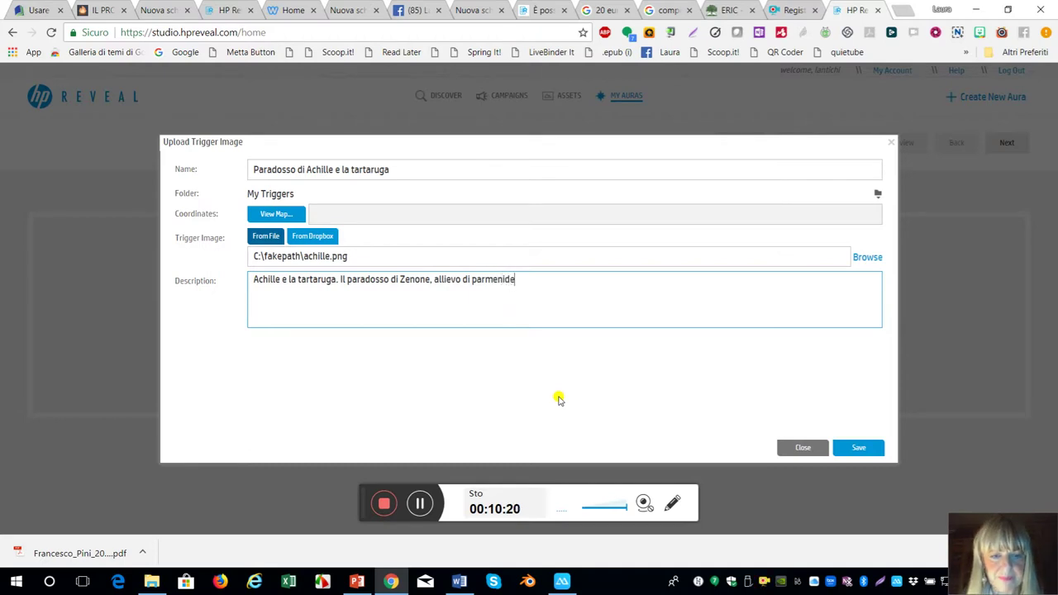
pyautogui.moveTo(476, 282); pyautogui.dragTo(471, 281)
pyautogui.write('P')
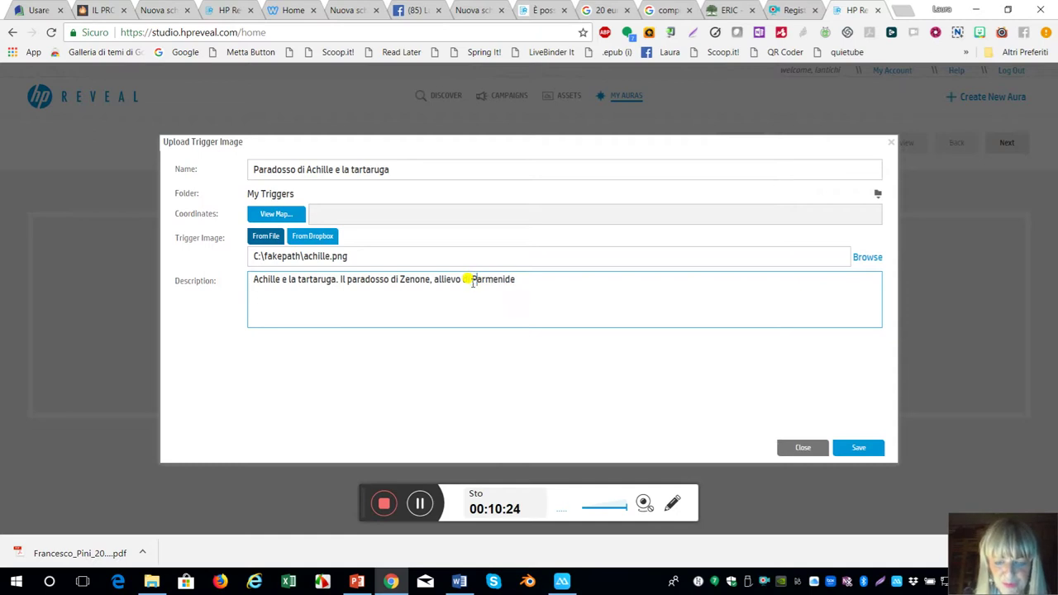
# Save the trigger image upload and continue to the overlay editing stage of the aura
pyautogui.click(854, 449)
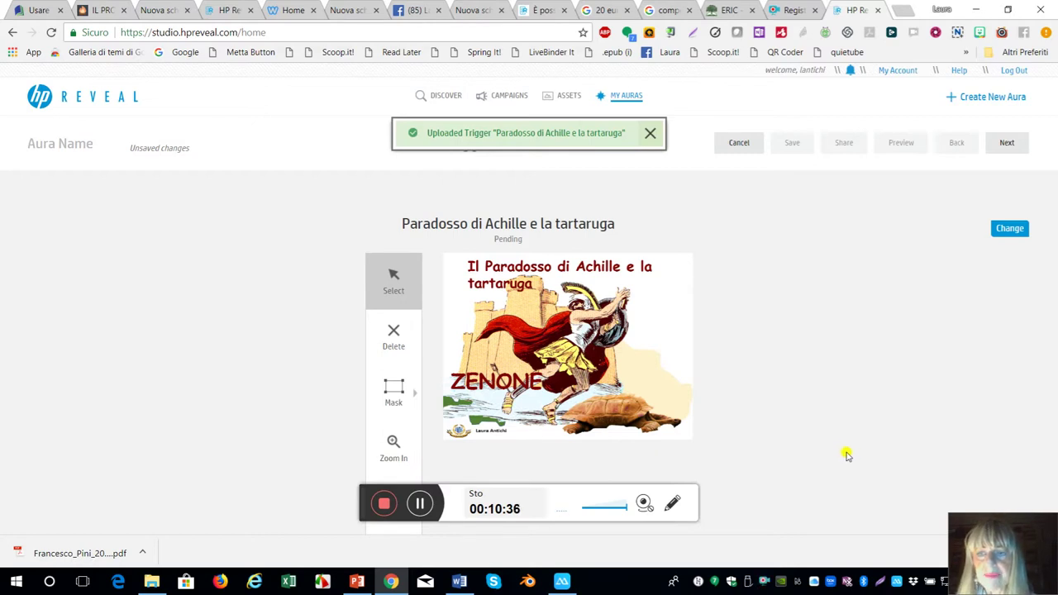
pyautogui.scroll(-1, 793, 442)
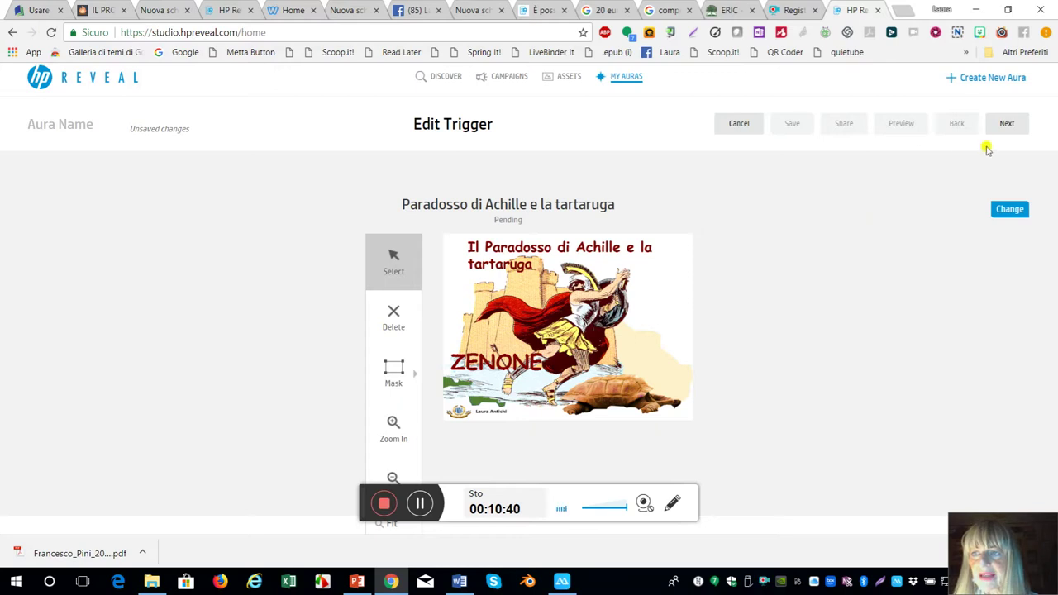
pyautogui.click(1007, 126)
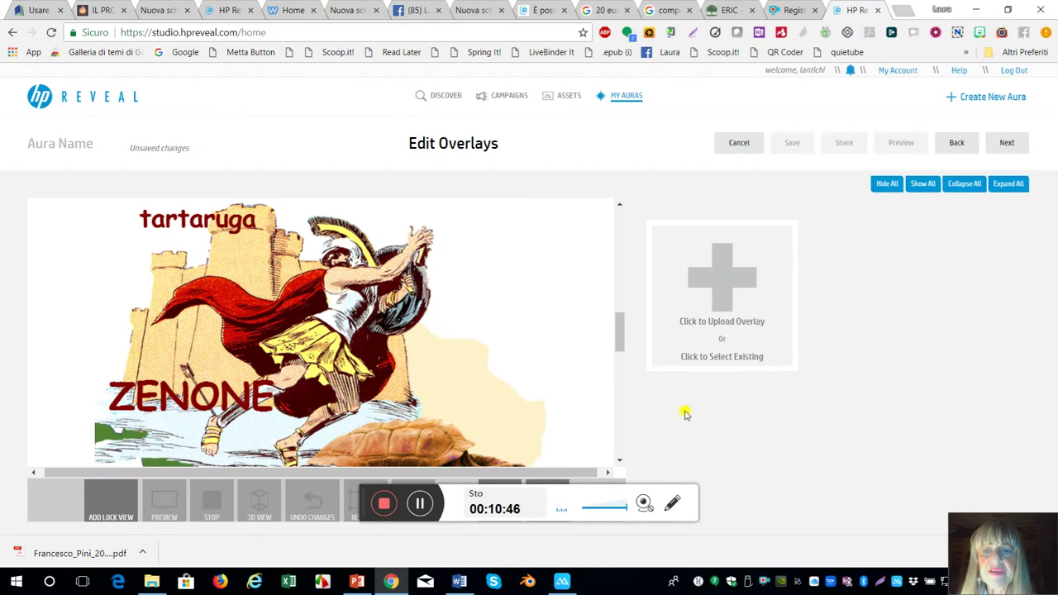
# Start uploading a new overlay, name it "Spiegazione" and keep Video as its type
pyautogui.click(721, 303)
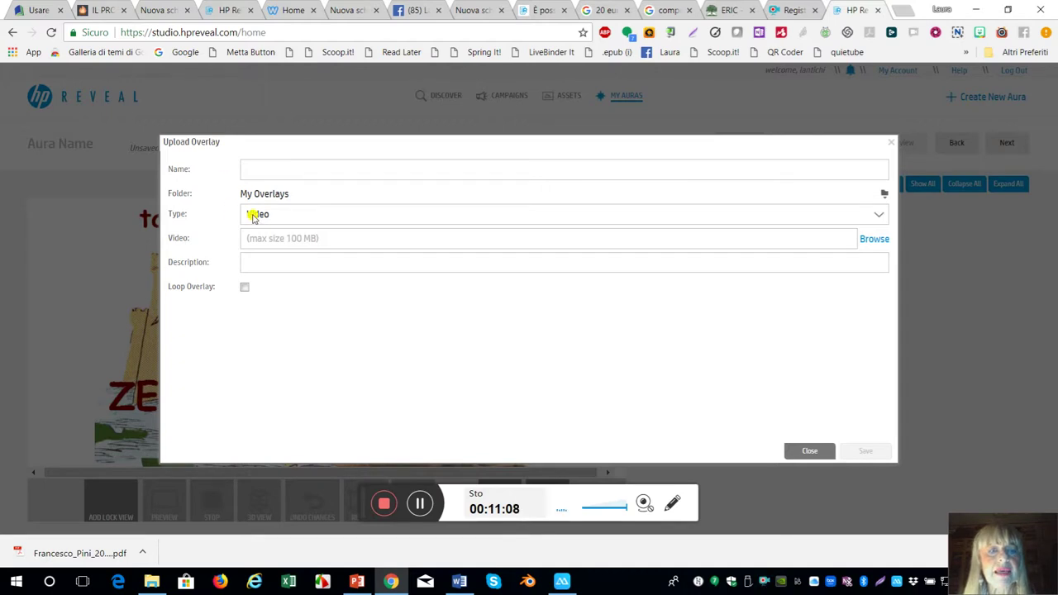
pyautogui.click(245, 168)
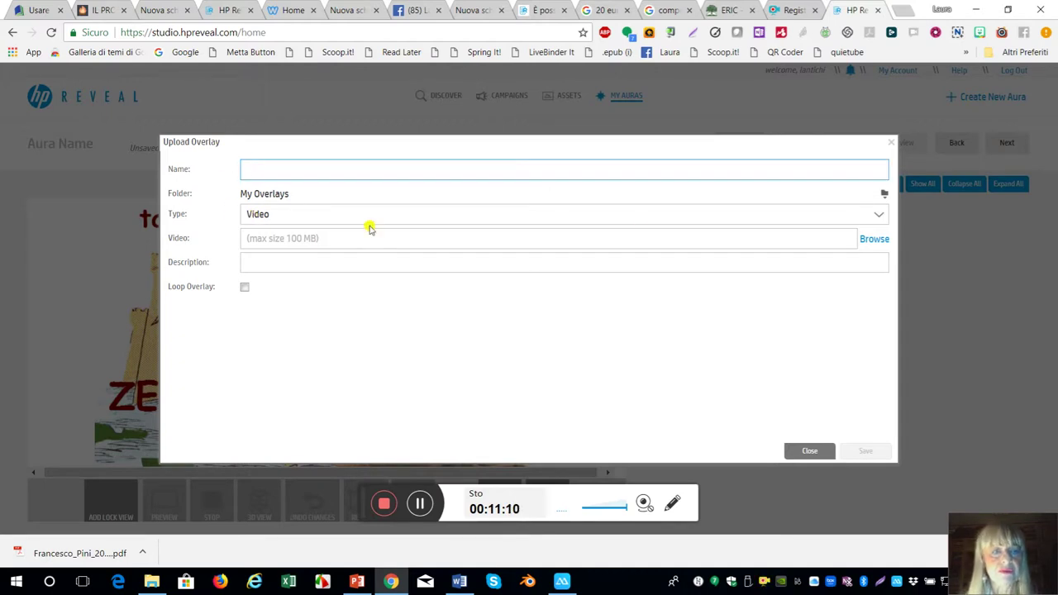
pyautogui.write('S')
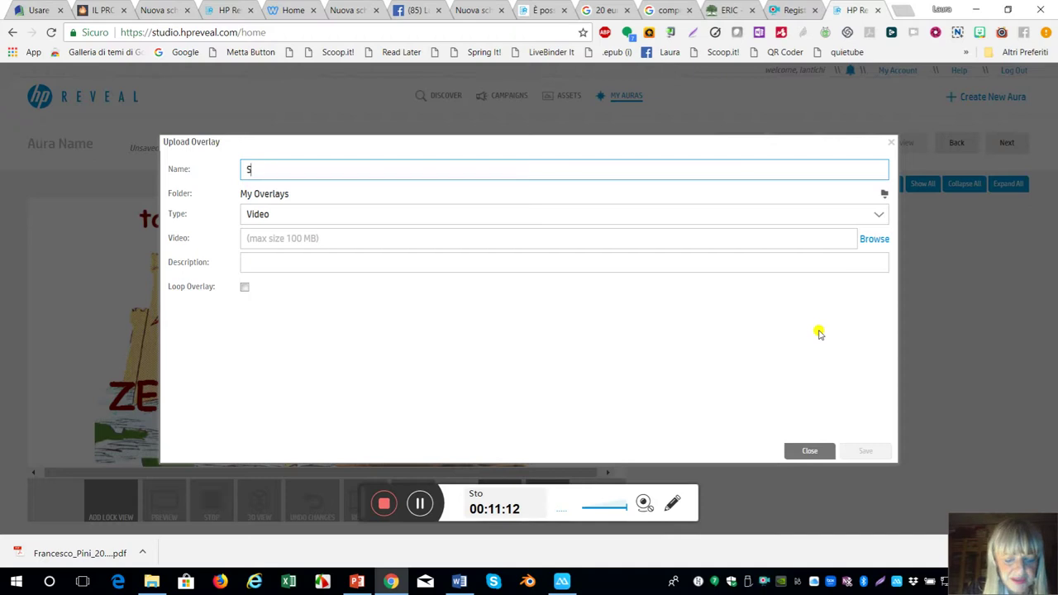
pyautogui.write('piegazione')
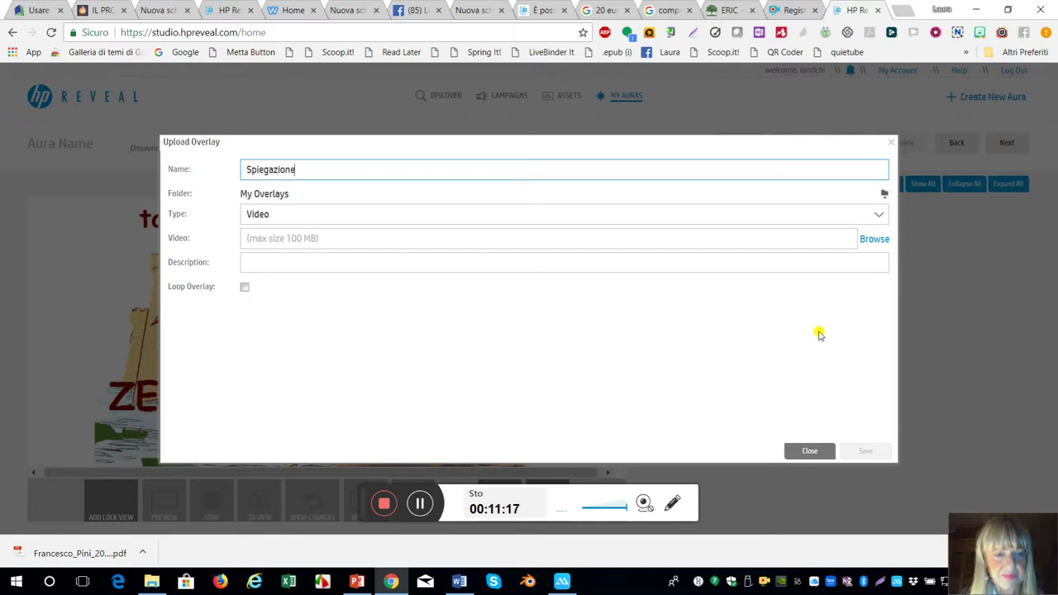
pyautogui.click(878, 215)
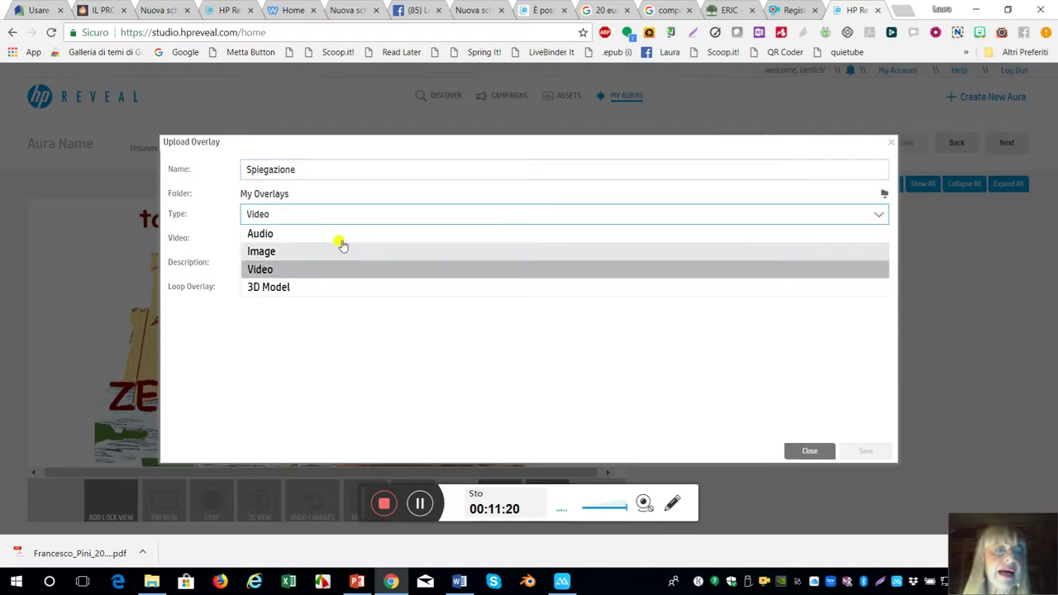
pyautogui.click(869, 213)
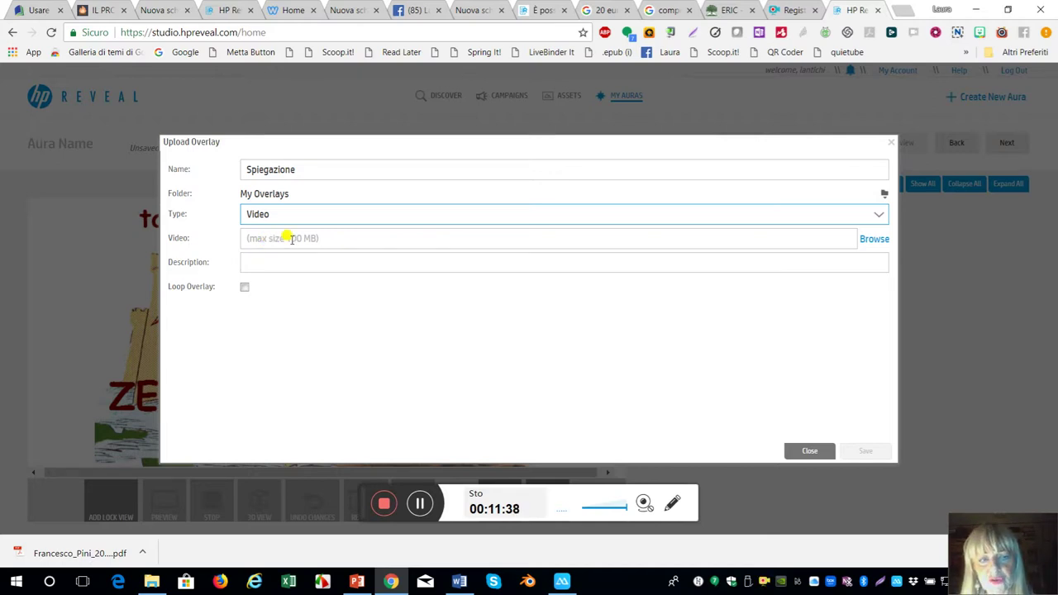
# Load the "achille e la tartaruga" video from the achille folder as the overlay's file
pyautogui.click(874, 243)
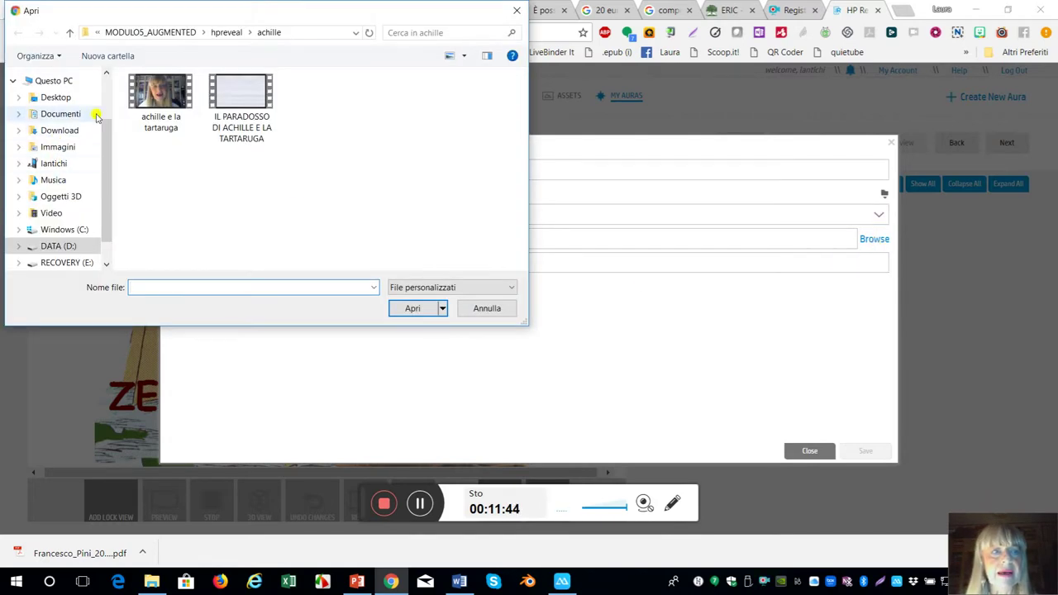
pyautogui.click(157, 104)
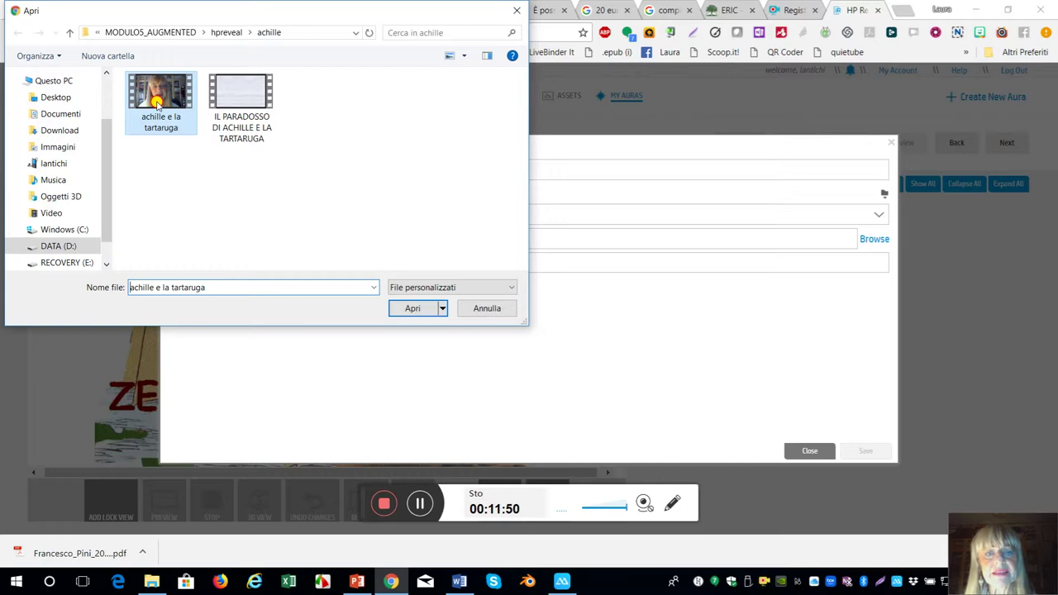
pyautogui.click(413, 310)
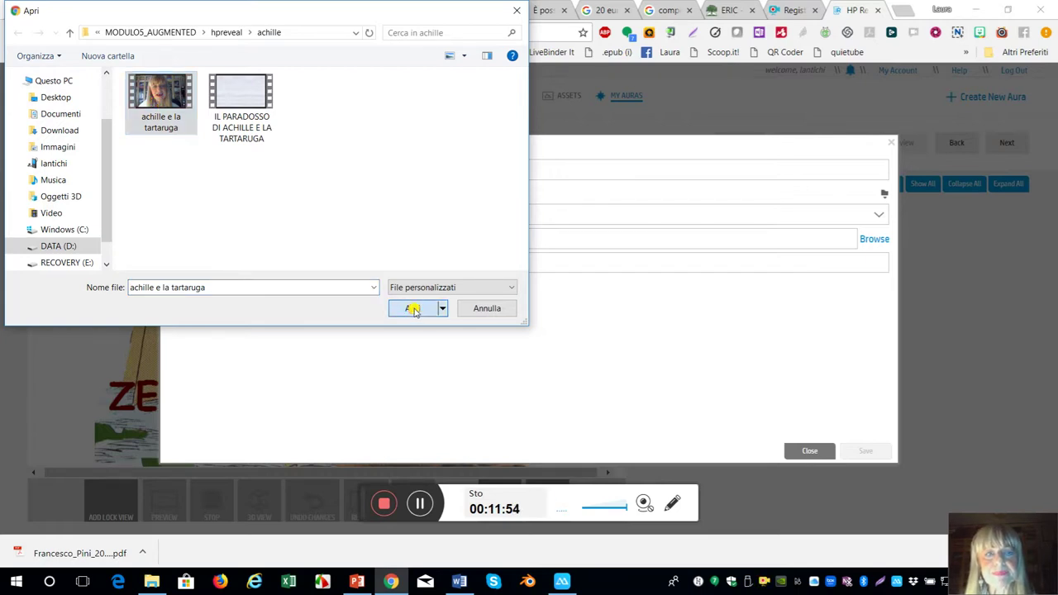
# Describe the overlay as "Achille e la artaruga" and save it to upload the video
pyautogui.click(248, 261)
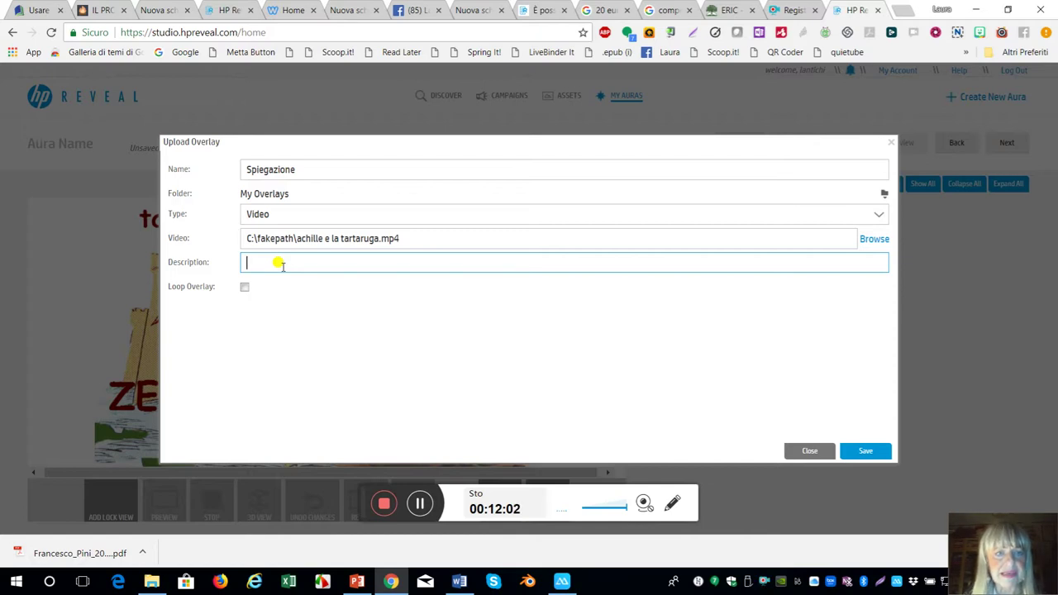
pyautogui.write('A')
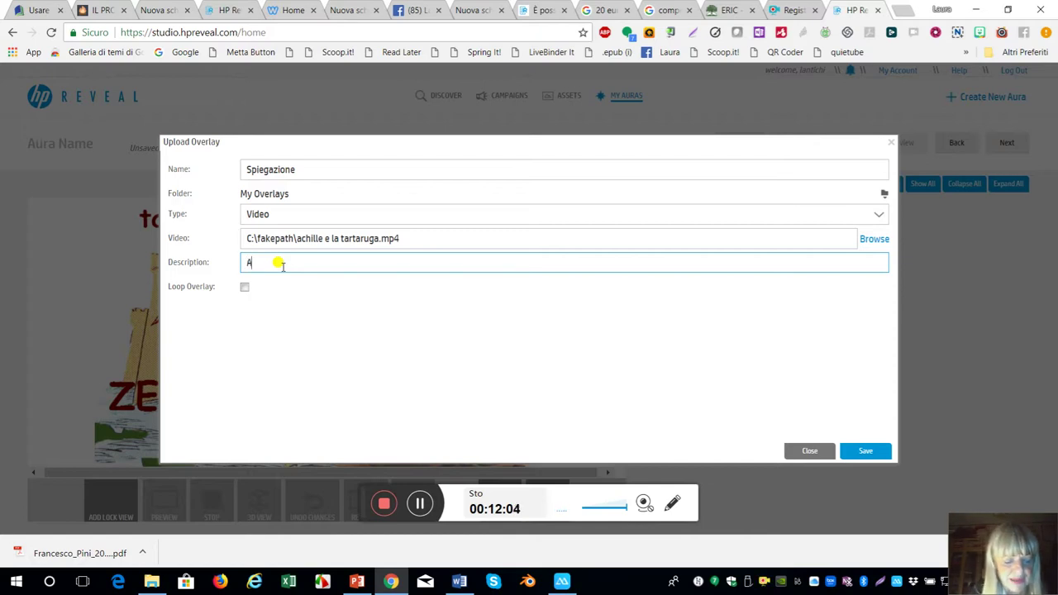
pyautogui.write('chille e la tartaruga')
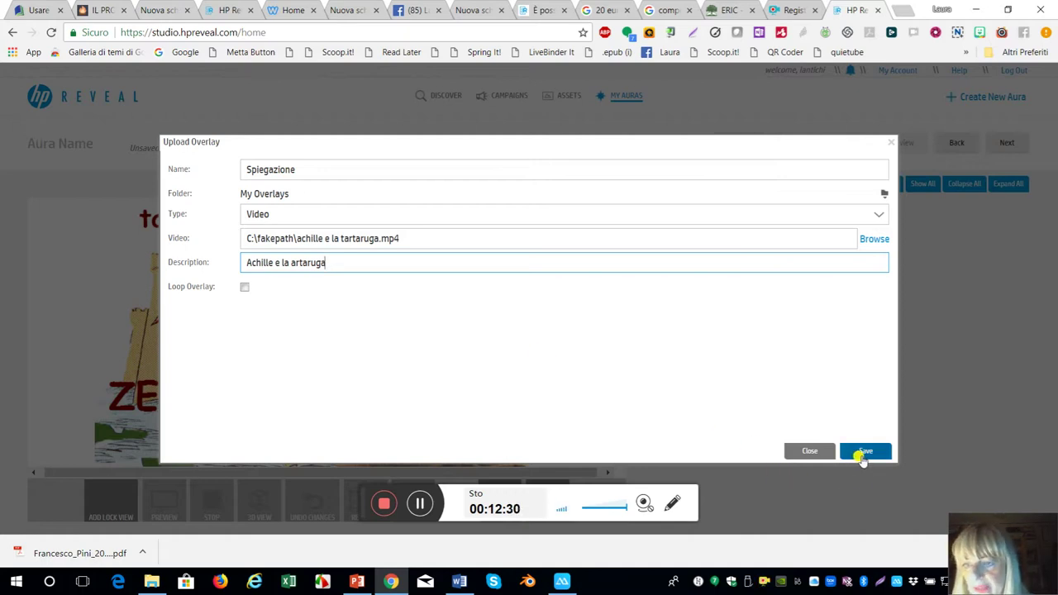
pyautogui.click(863, 456)
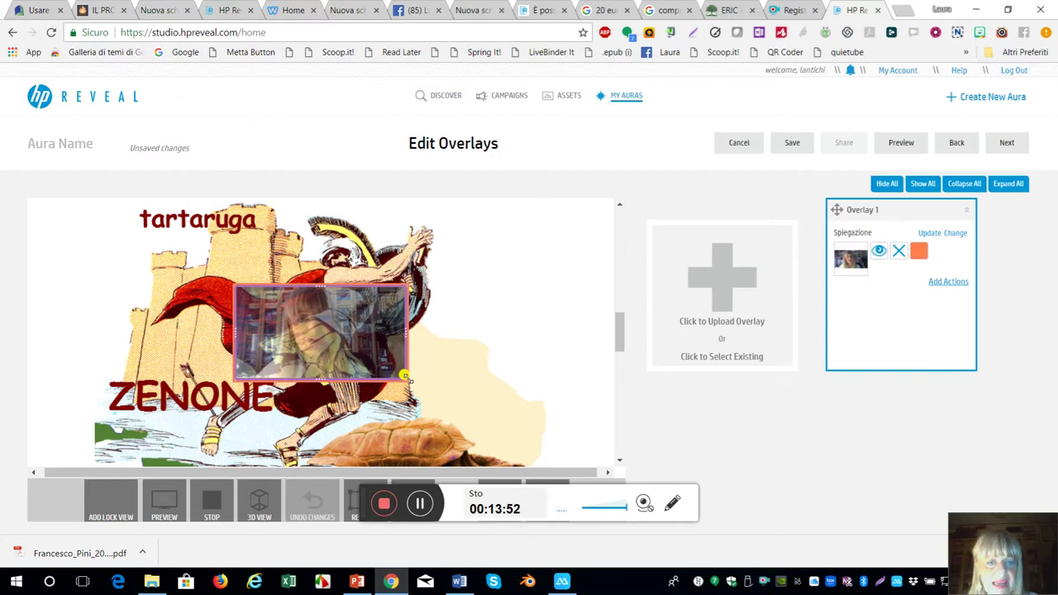
# Enlarge the video overlay to cover the central part of the trigger image, from just below the word "tartaruga" down to the tortoise's shell
pyautogui.moveTo(405, 376); pyautogui.dragTo(530, 454)
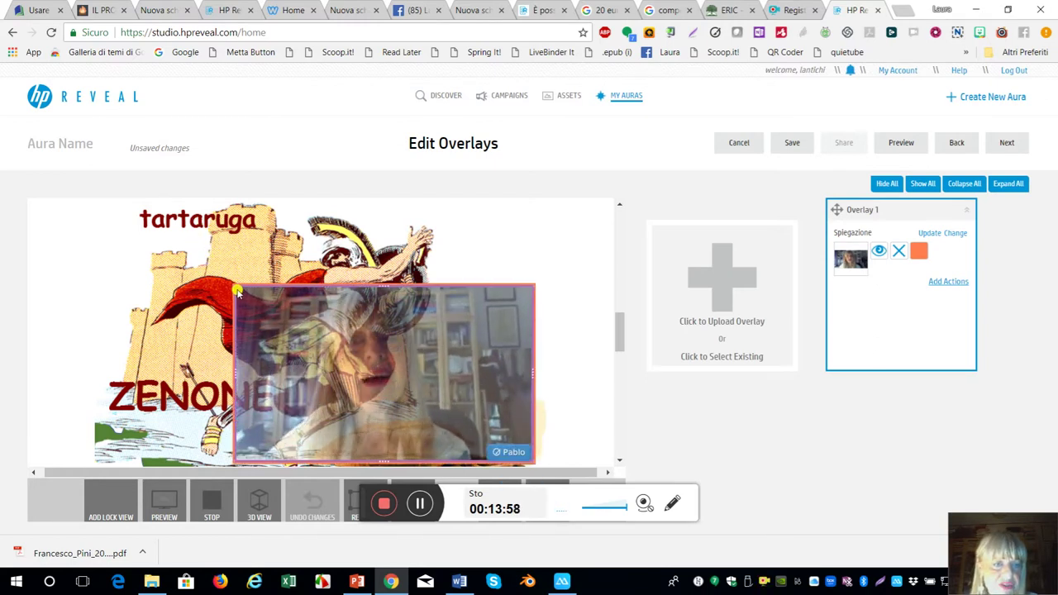
pyautogui.moveTo(231, 280); pyautogui.dragTo(68, 201)
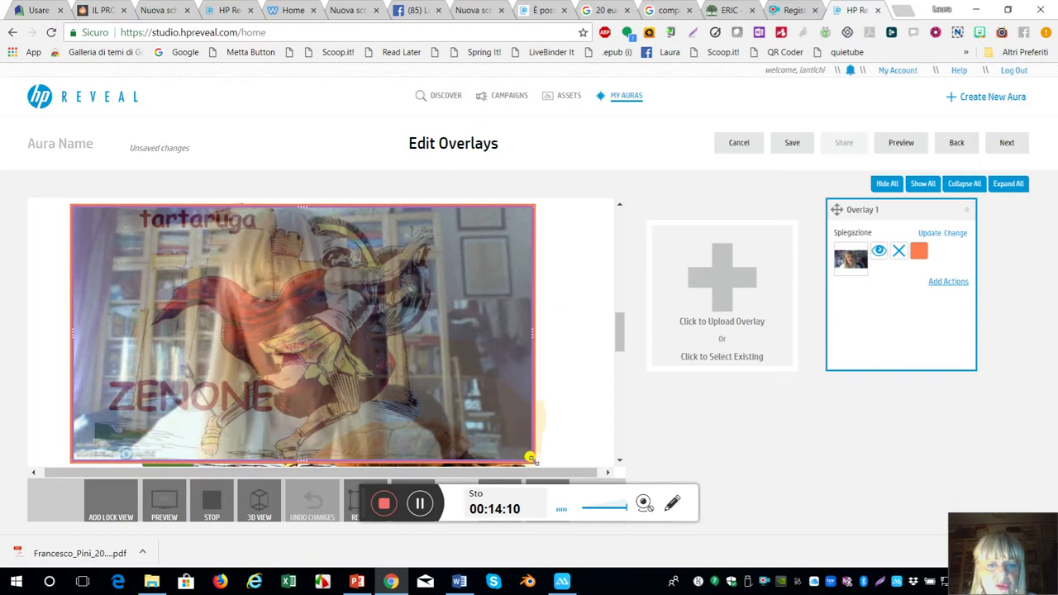
pyautogui.moveTo(533, 459); pyautogui.dragTo(495, 435)
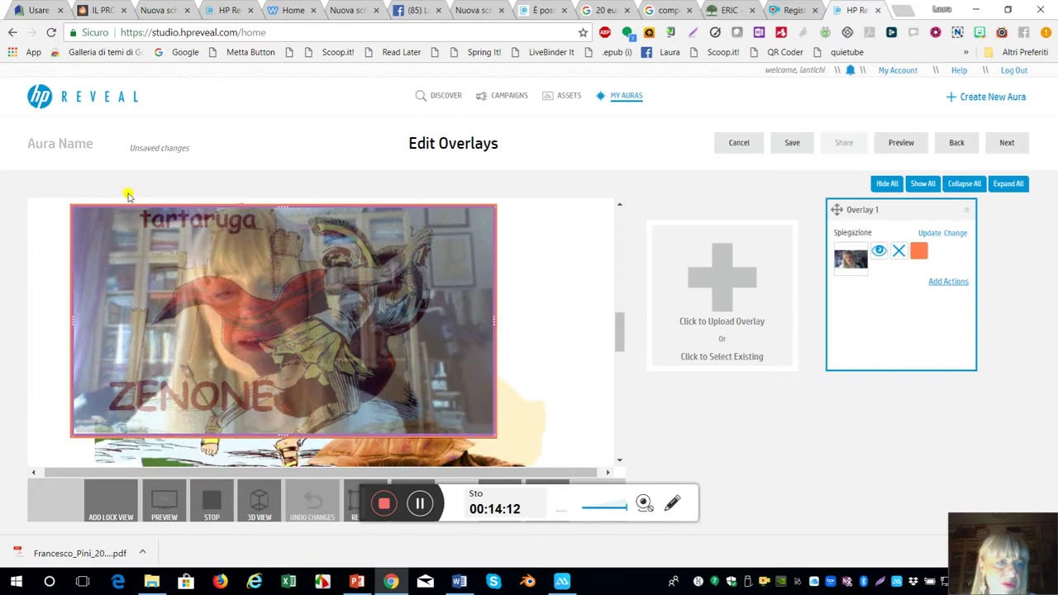
pyautogui.moveTo(74, 211); pyautogui.dragTo(142, 227)
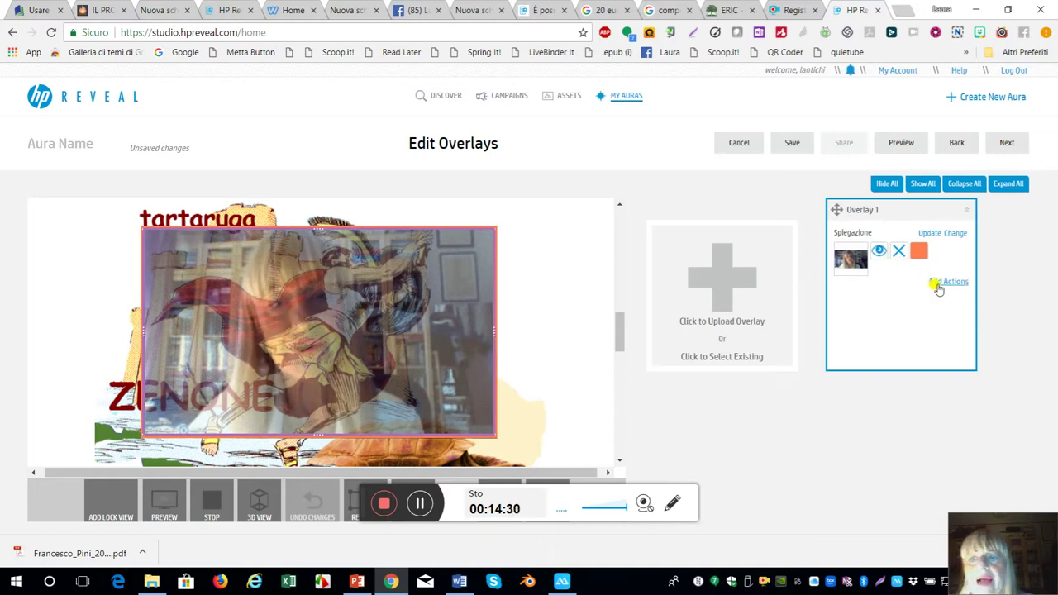
pyautogui.click(938, 285)
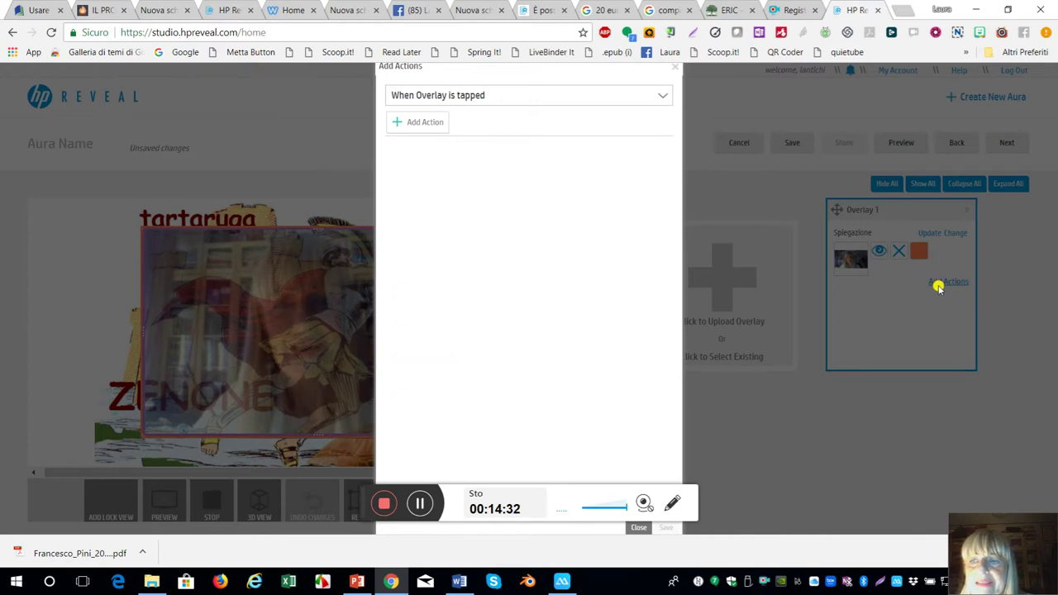
pyautogui.click(413, 123)
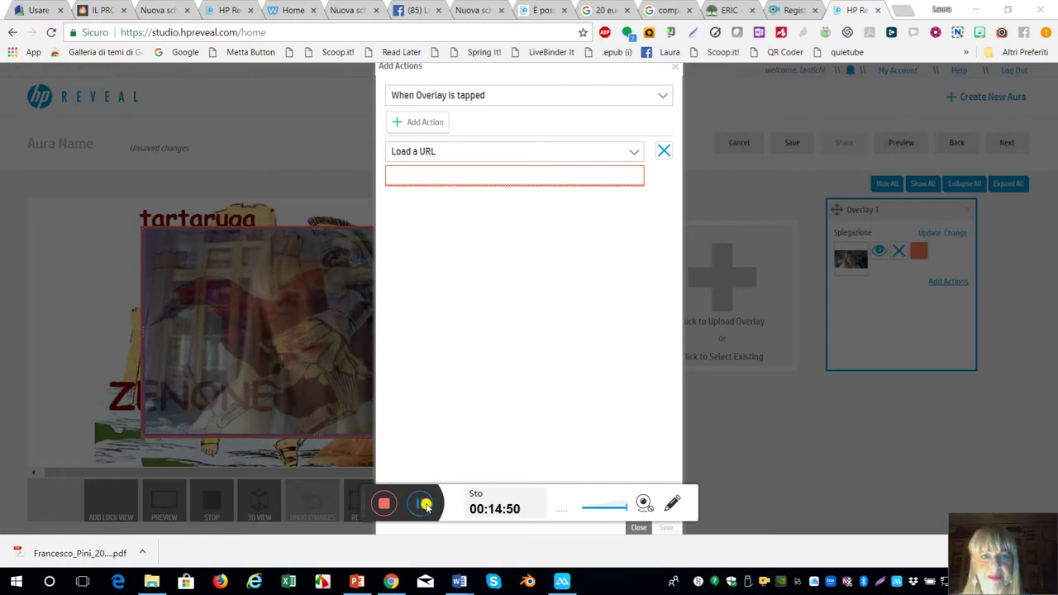
pyautogui.click(396, 175)
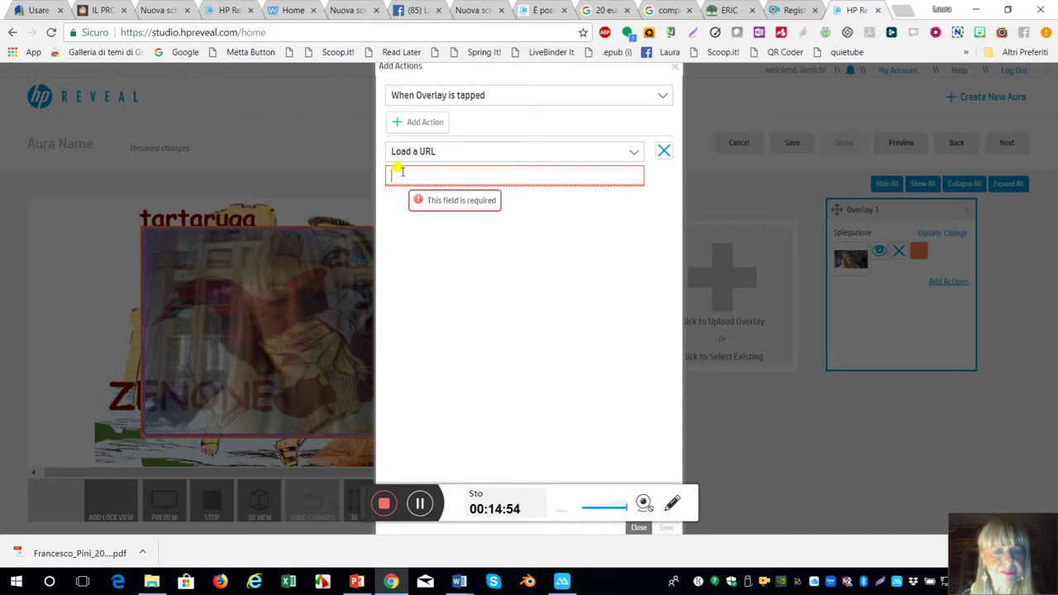
pyautogui.write('https://www.youtube.com/watch?v=h-EtrLzubpg')
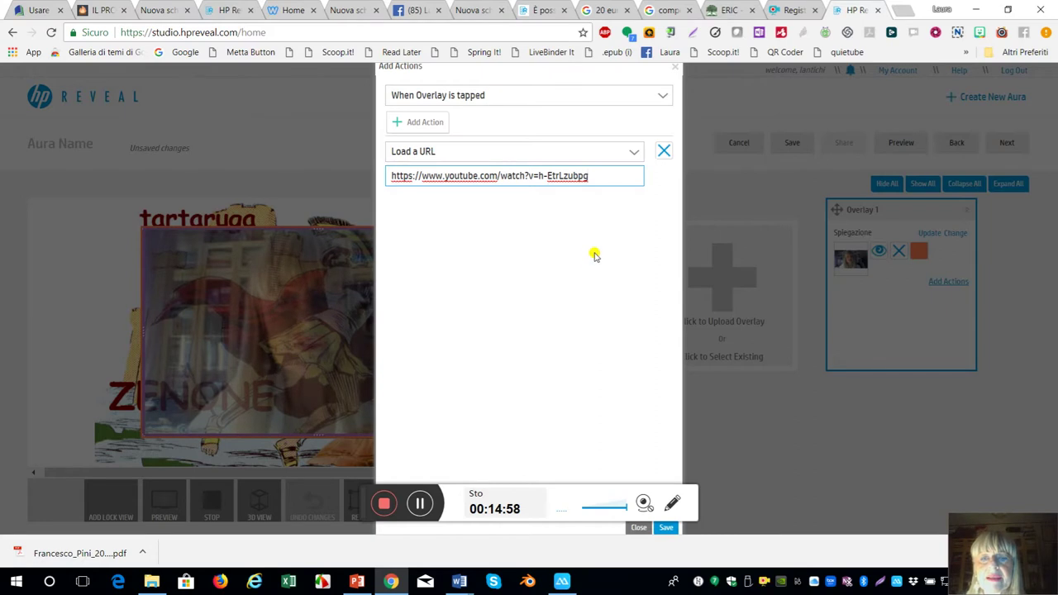
pyautogui.click(665, 529)
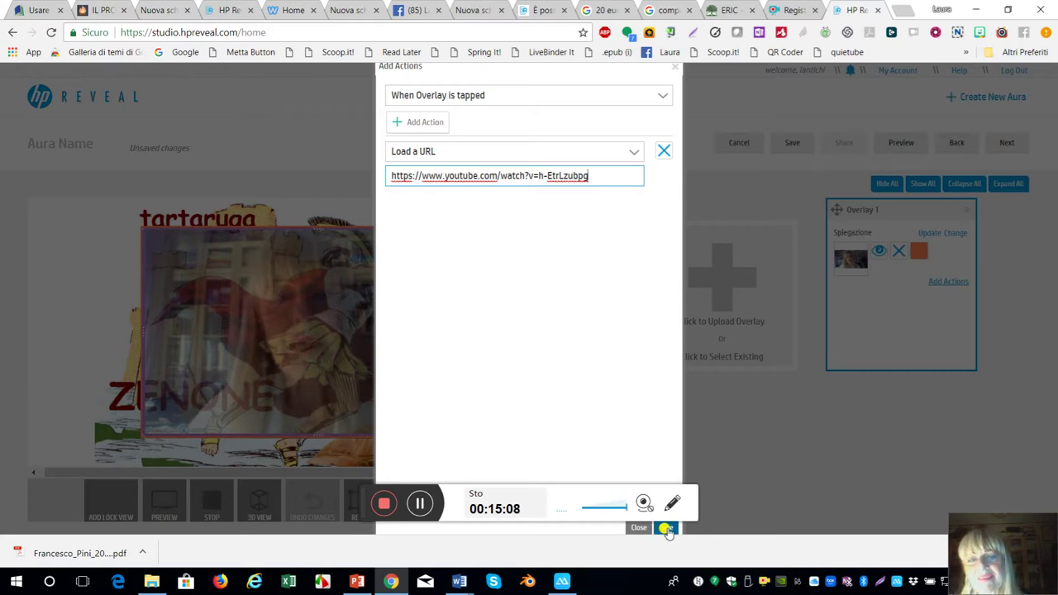
pyautogui.click(635, 157)
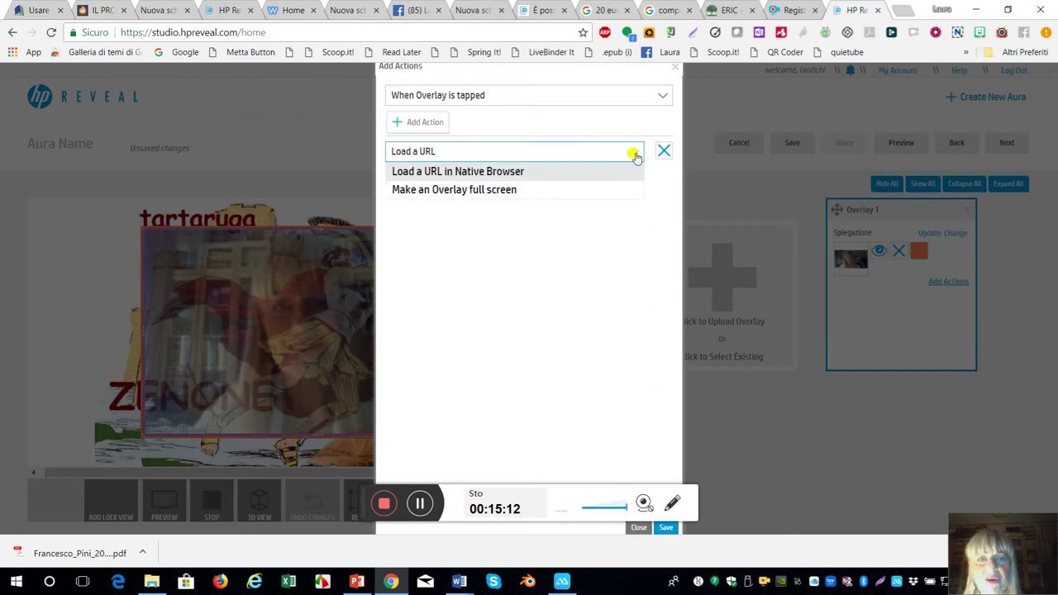
pyautogui.click(634, 156)
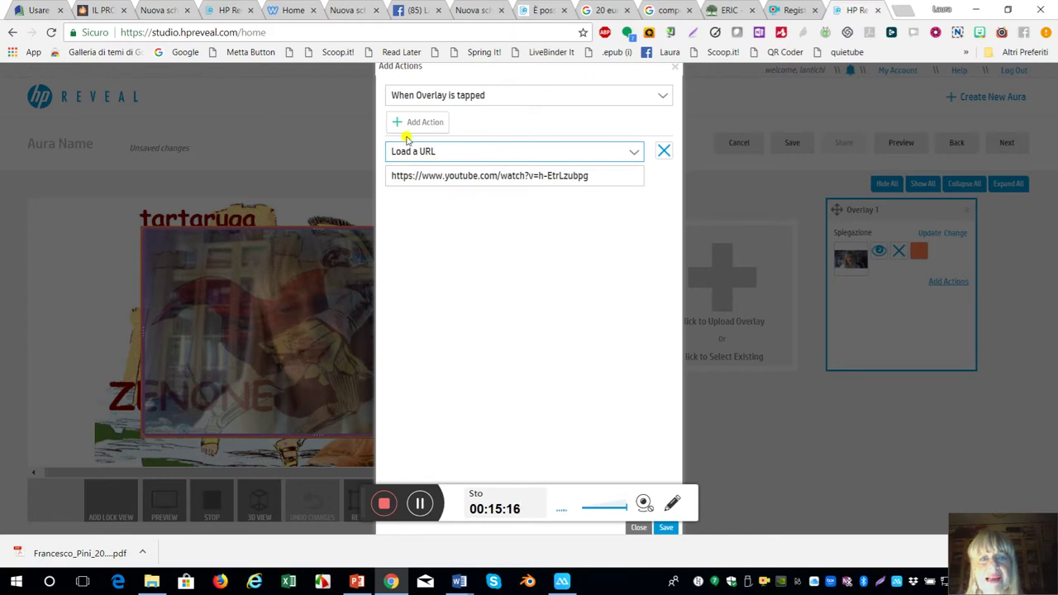
pyautogui.click(666, 530)
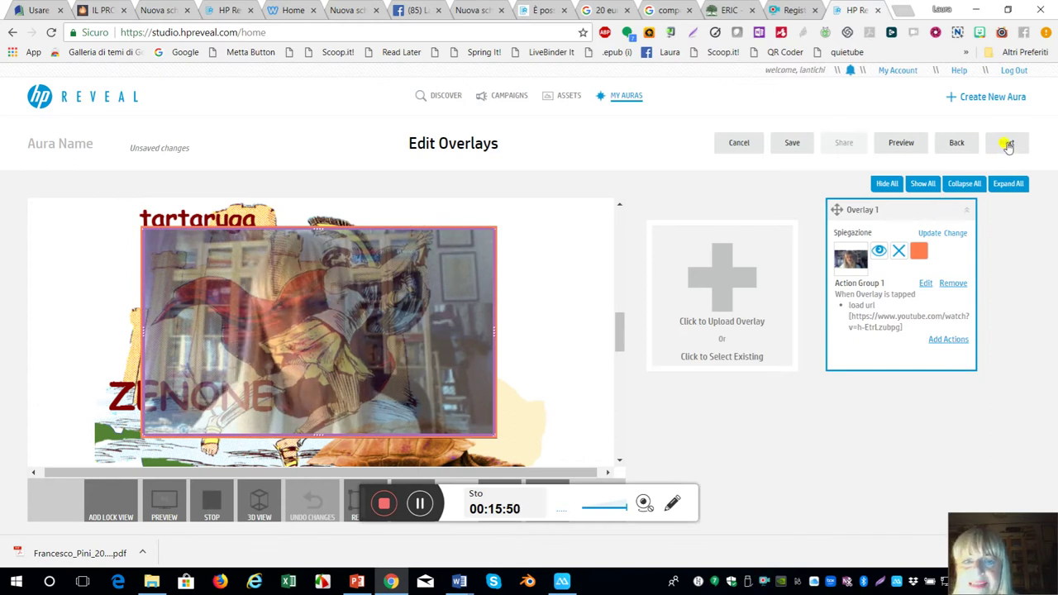
# Hide the Spiegazione overlay, show it again, and change its frame colour to plum
pyautogui.click(877, 253)
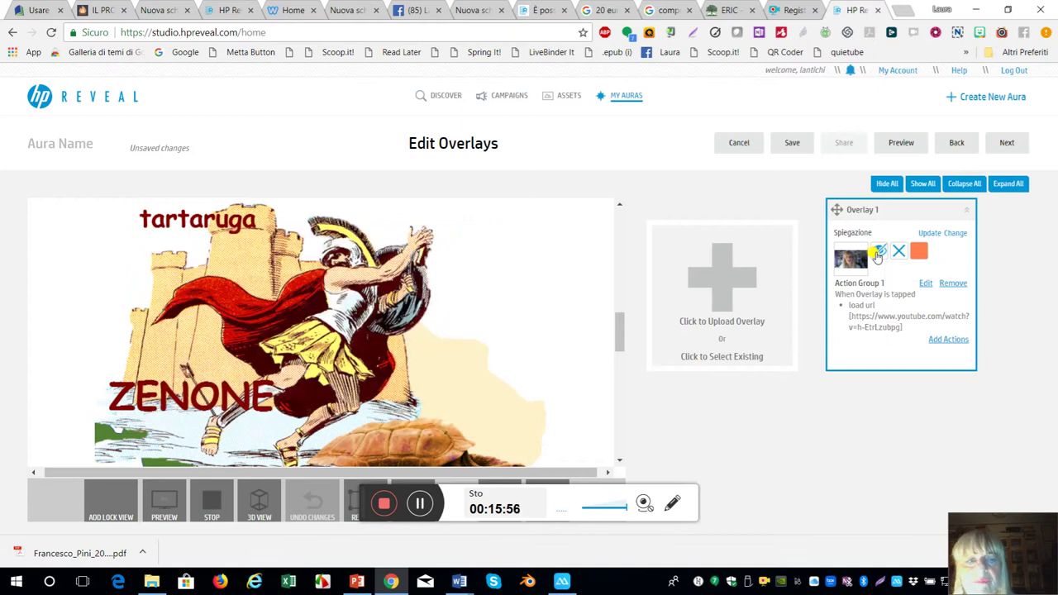
pyautogui.click(880, 249)
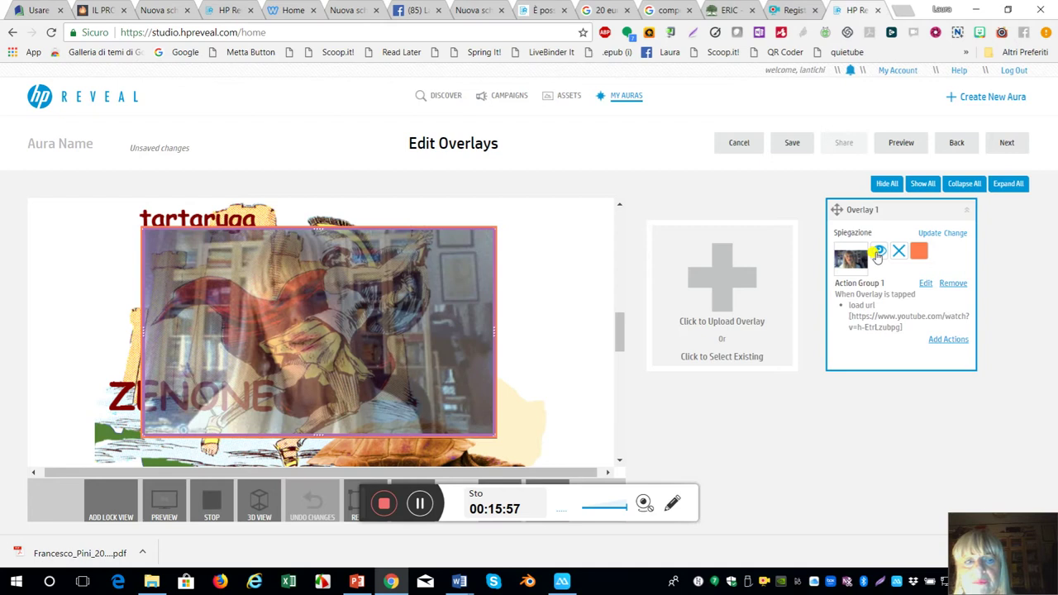
pyautogui.click(920, 255)
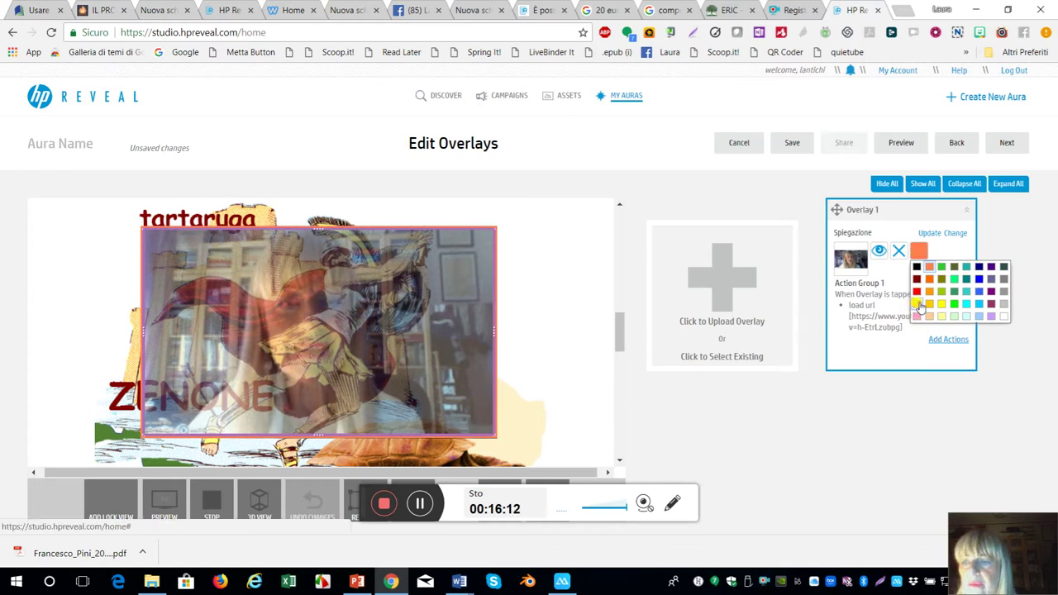
pyautogui.click(990, 304)
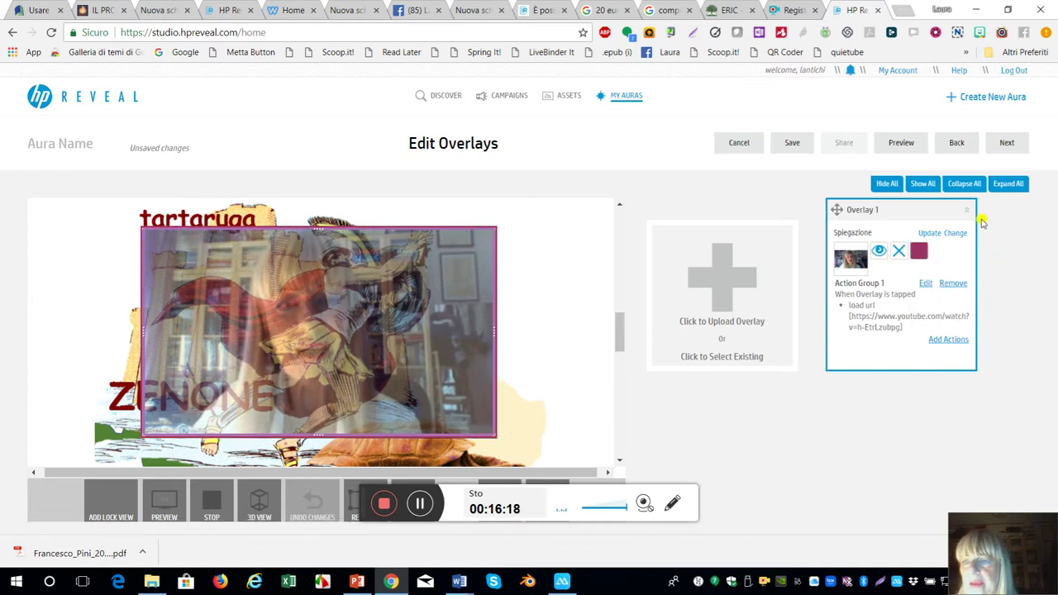
# Proceed to the aura's final details and name the aura "Achille di Zenone"
pyautogui.click(1007, 146)
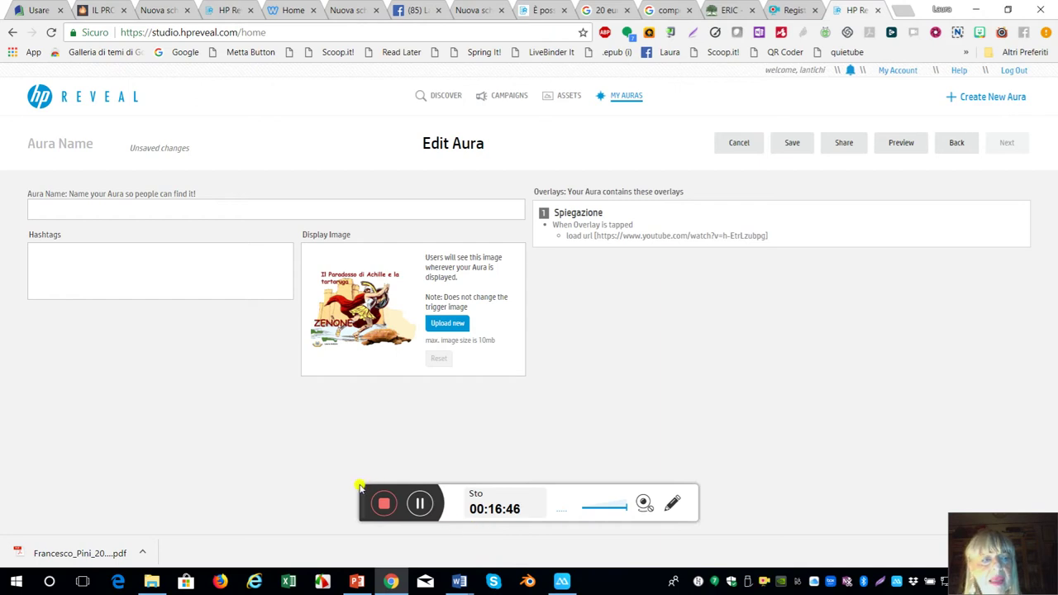
pyautogui.click(66, 208)
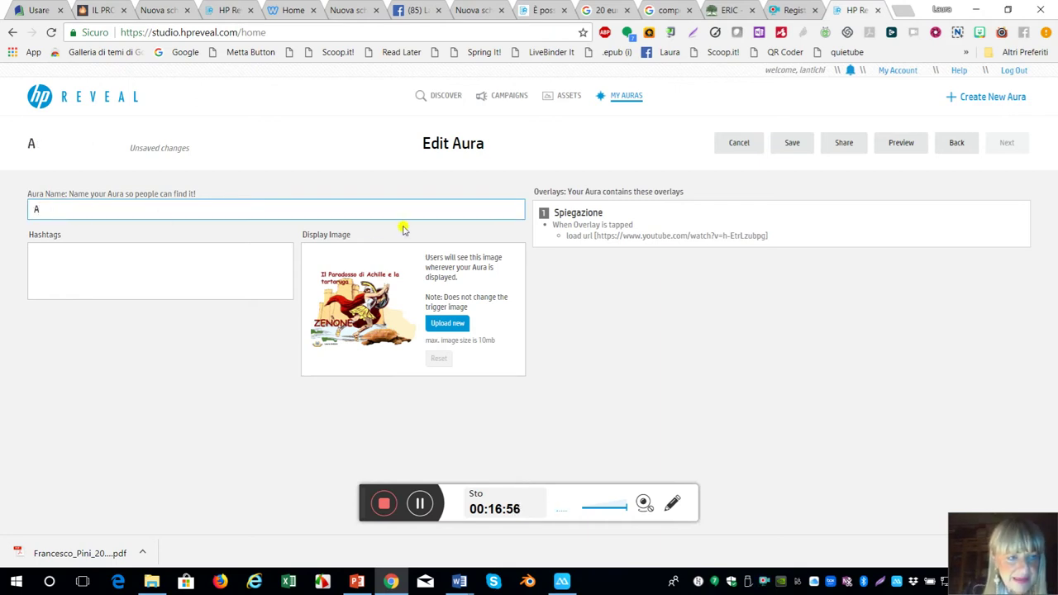
pyautogui.write('Ach')
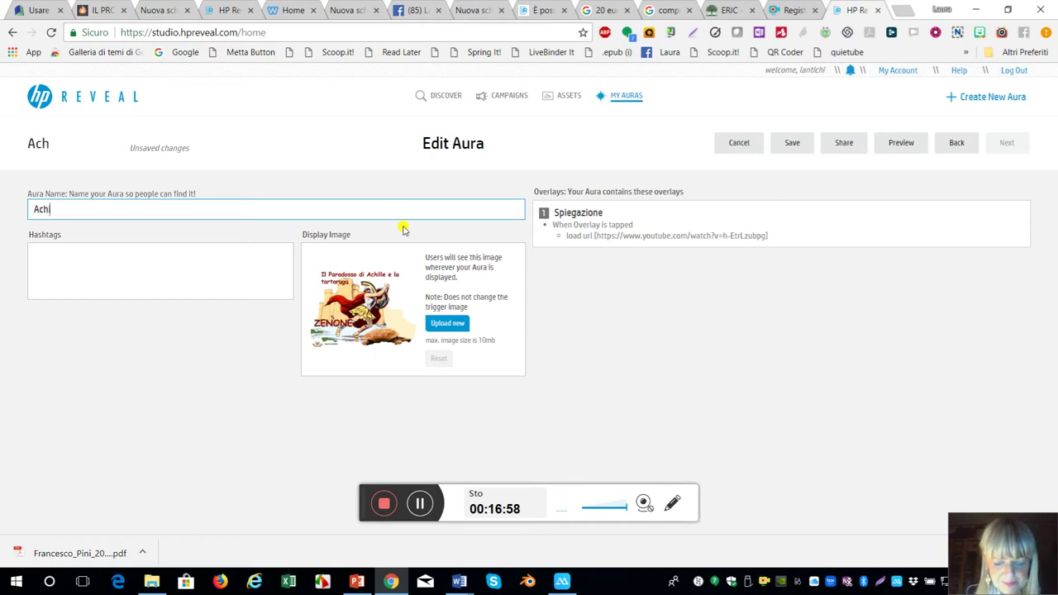
pyautogui.write('ille di')
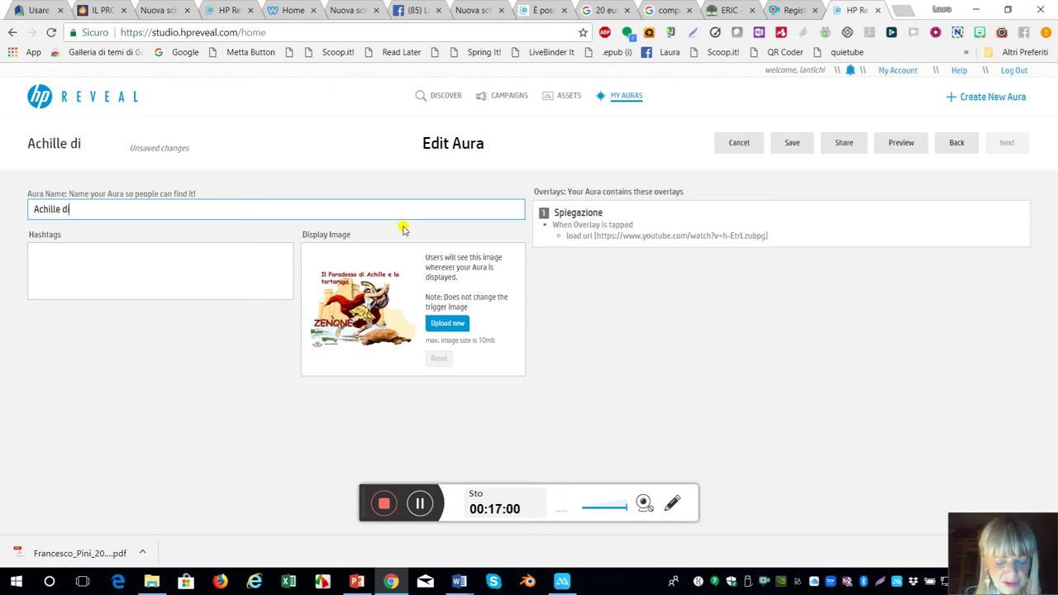
pyautogui.write(' Zenone')
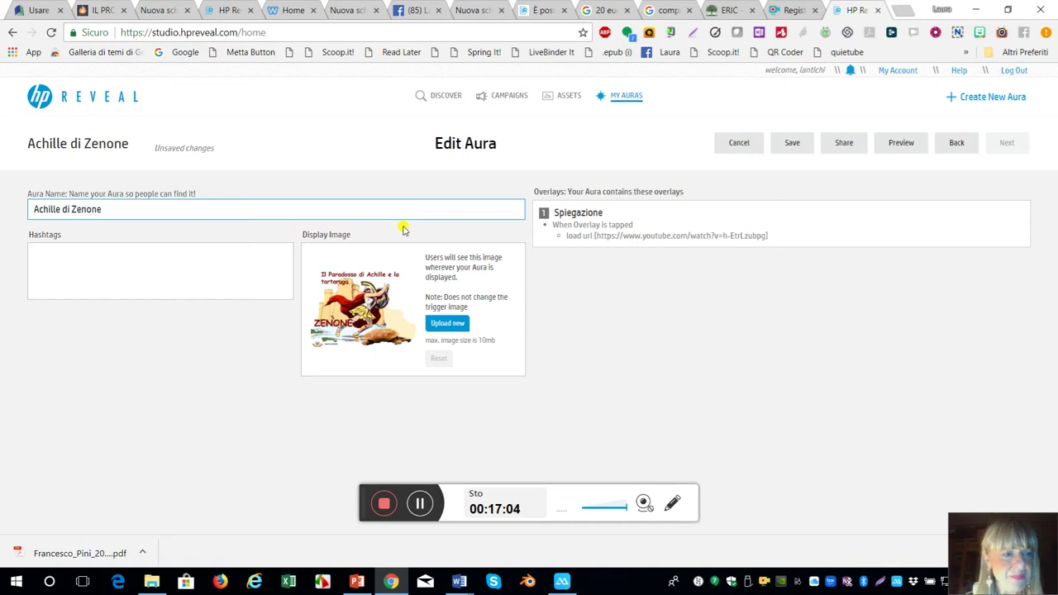
# Add the hashtag #achille to the aura, accepting the matching suggestion
pyautogui.click(66, 271)
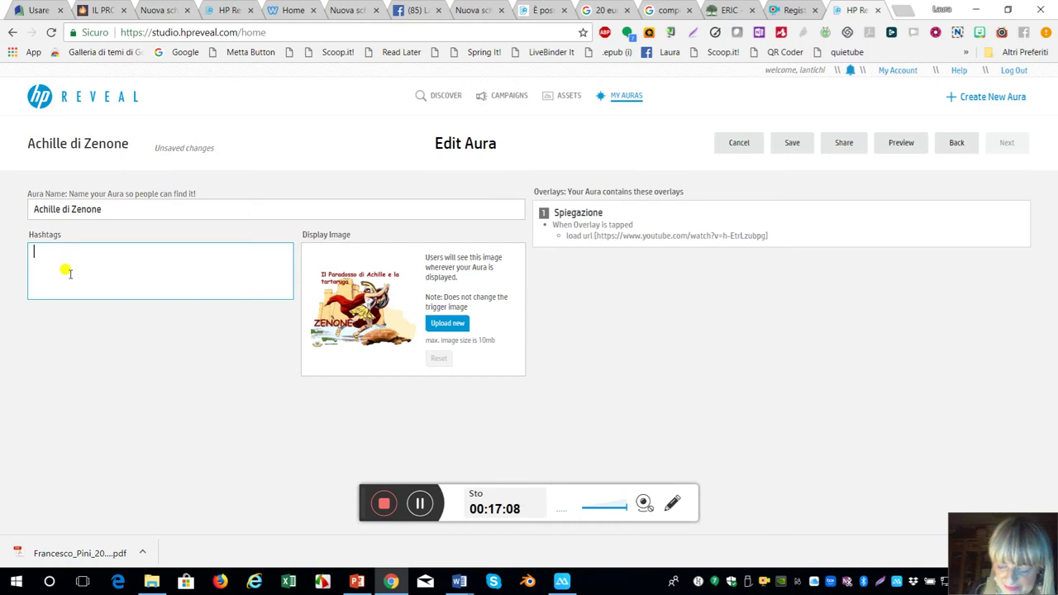
pyautogui.write('#')
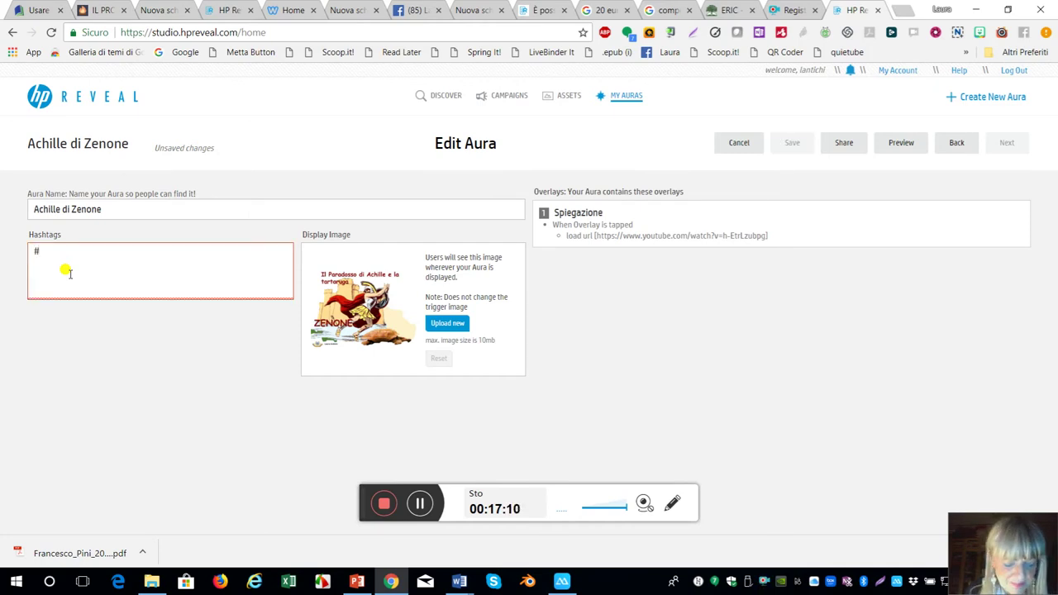
pyautogui.write('ach')
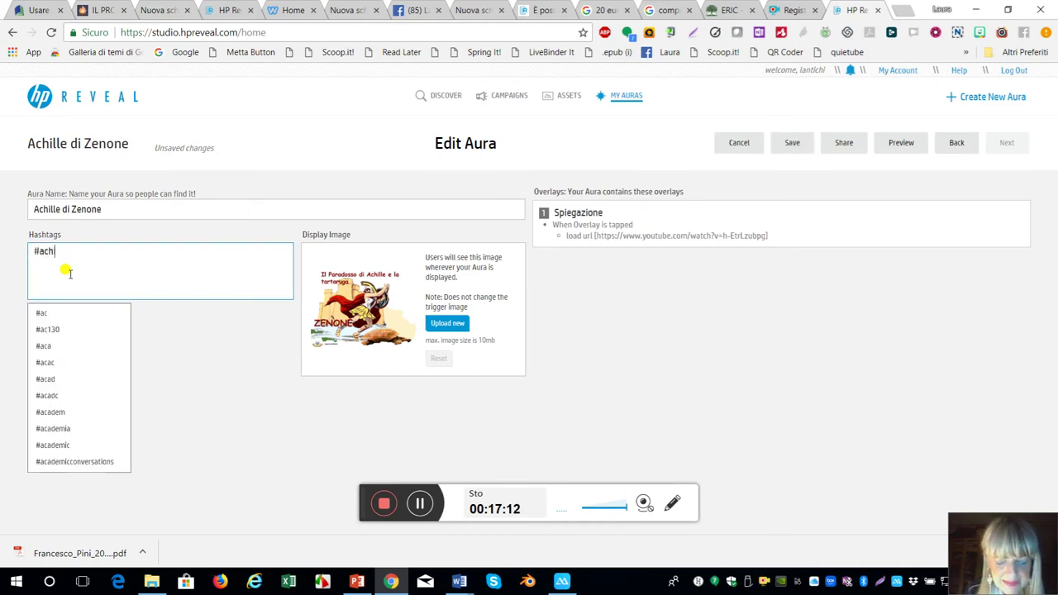
pyautogui.write('ille')
pyautogui.click(70, 314)
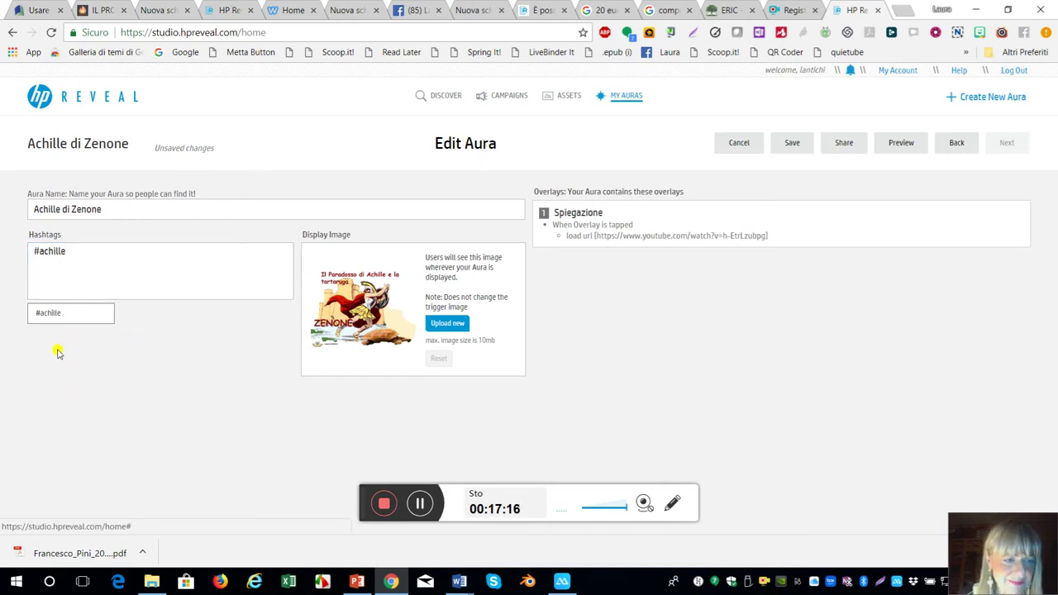
pyautogui.click(91, 312)
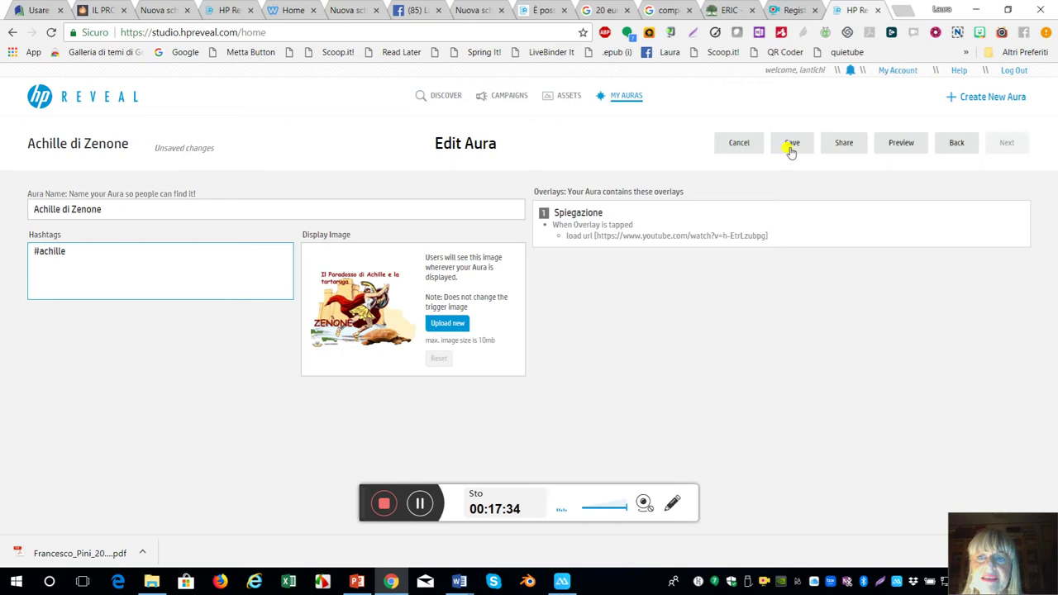
# Save the aura and share it with public visibility in the account's Public Auras campaign
pyautogui.click(844, 145)
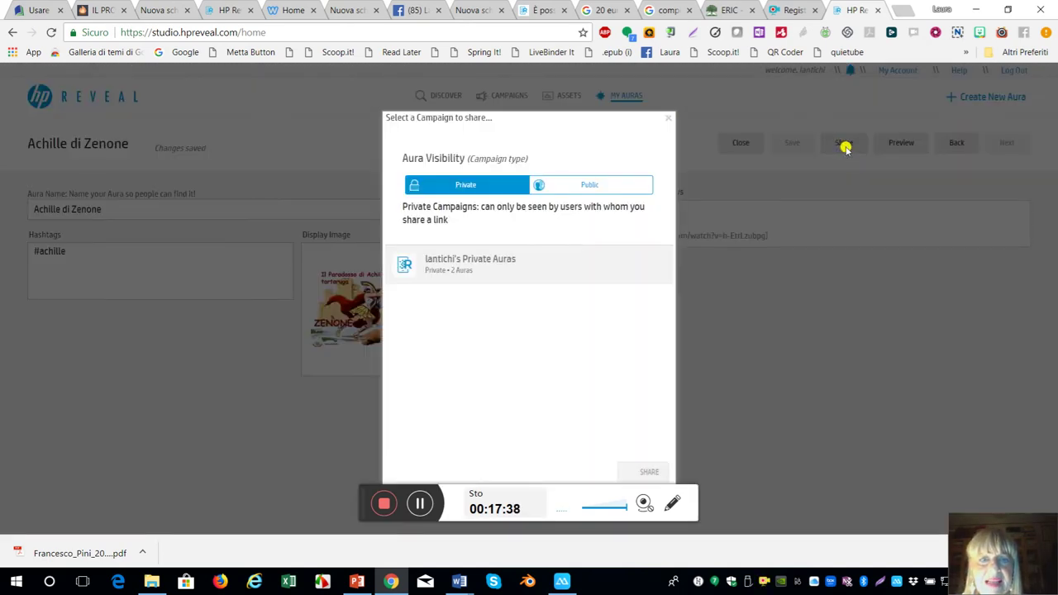
pyautogui.click(587, 189)
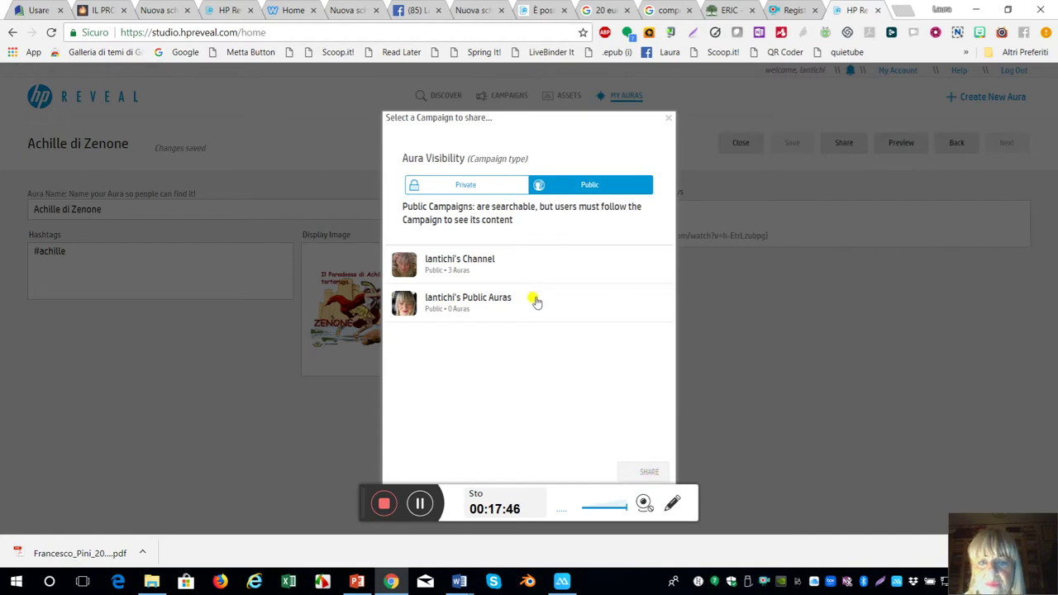
pyautogui.click(476, 304)
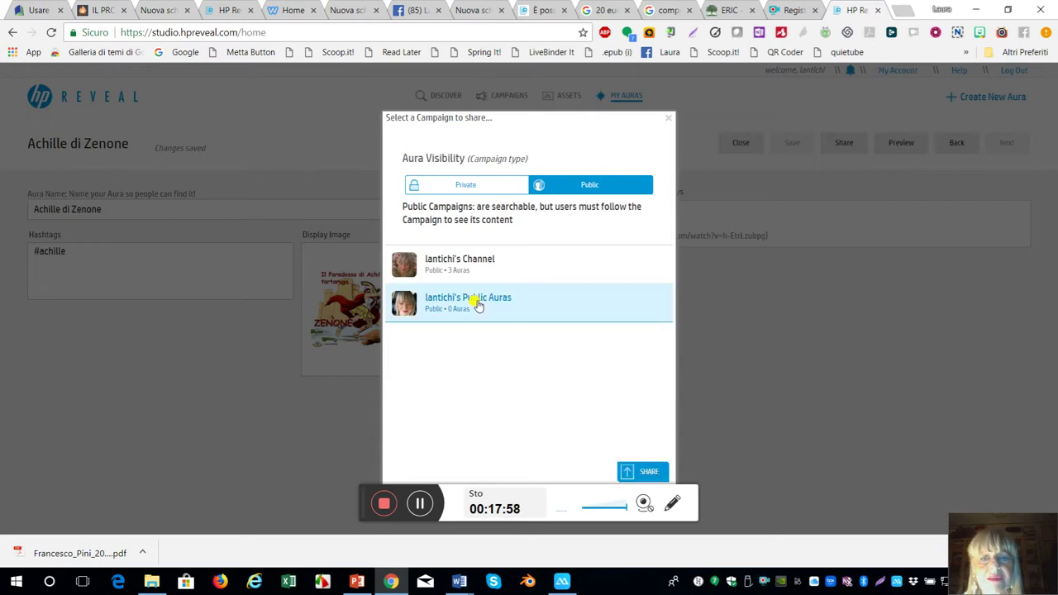
pyautogui.click(648, 473)
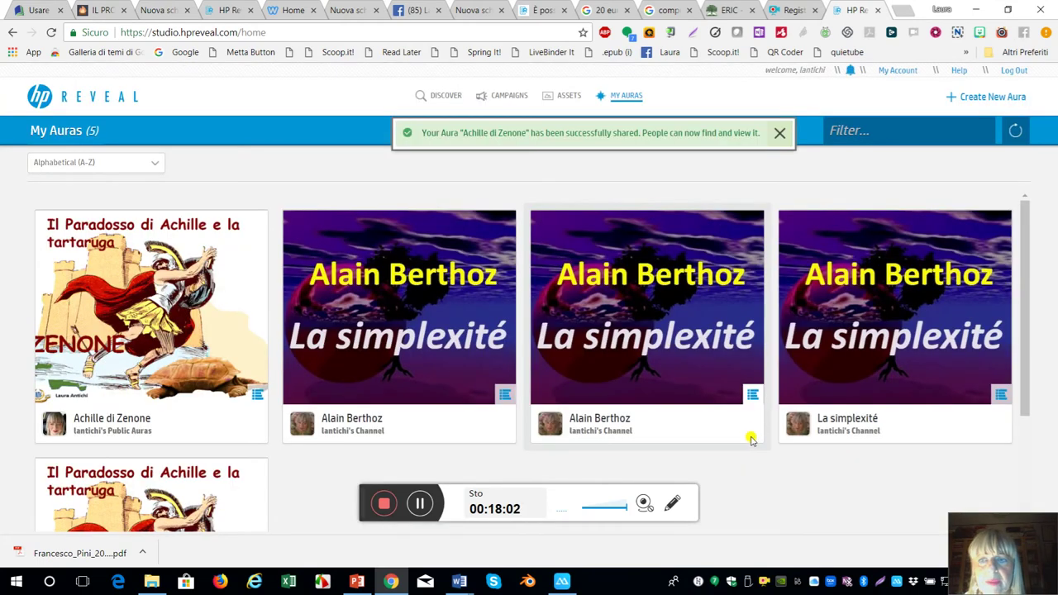
pyautogui.scroll(-1, 661, 465)
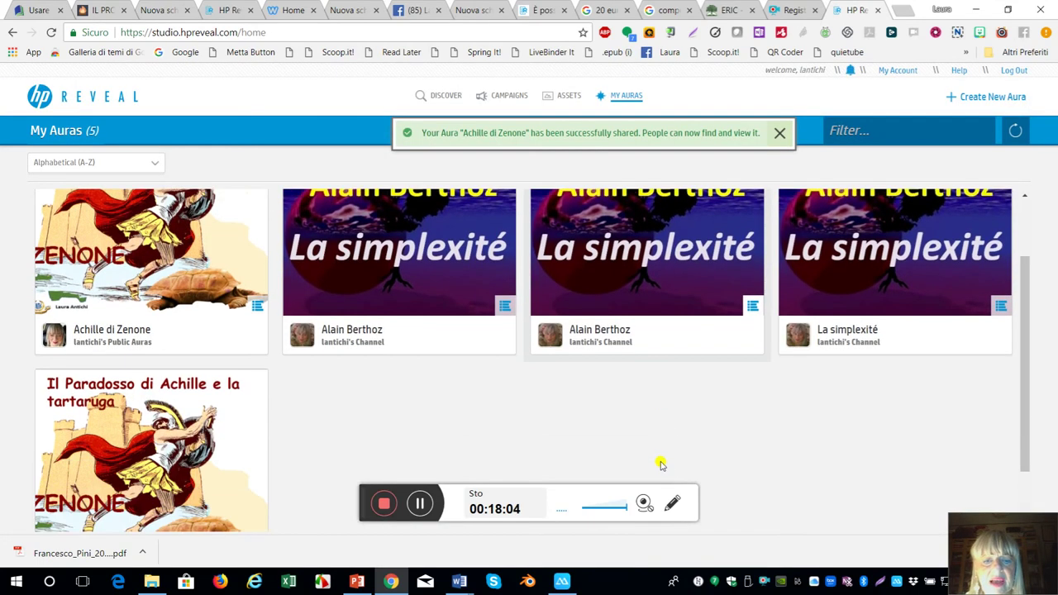
pyautogui.scroll(-1, 661, 465)
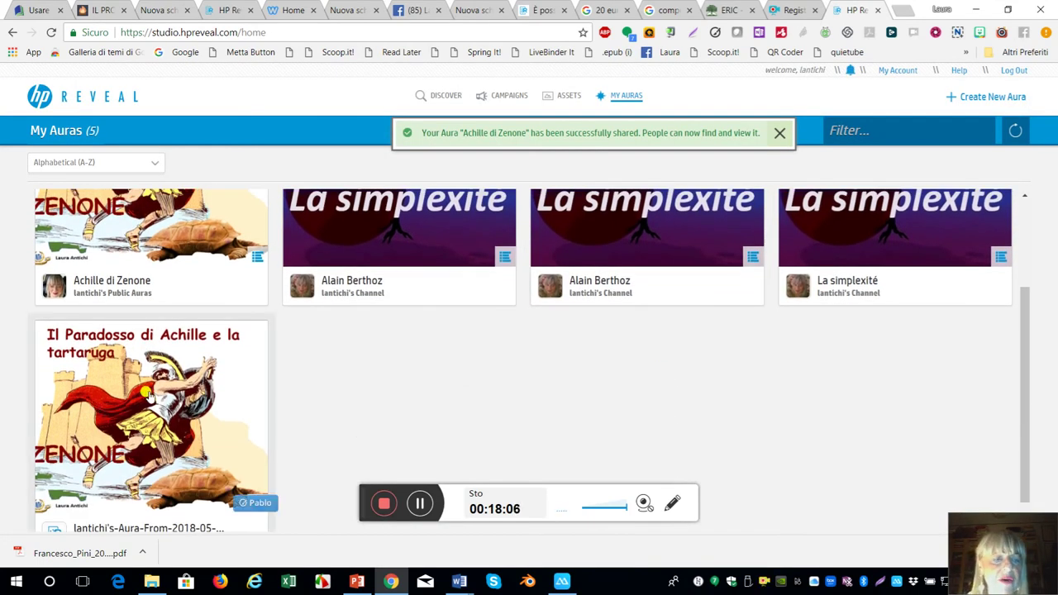
pyautogui.scroll(-1, 150, 400)
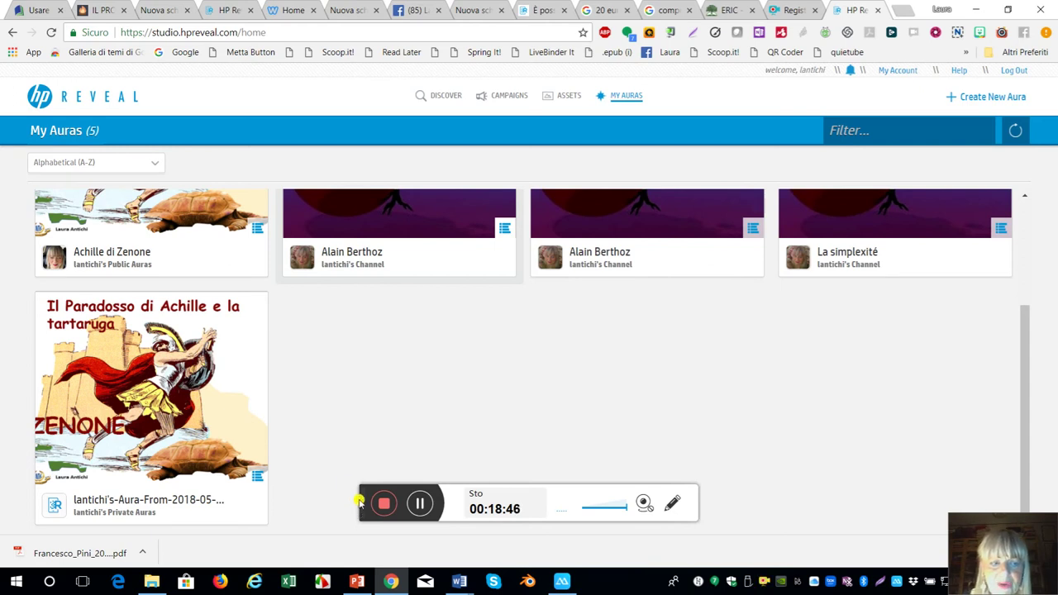
pyautogui.click(417, 509)
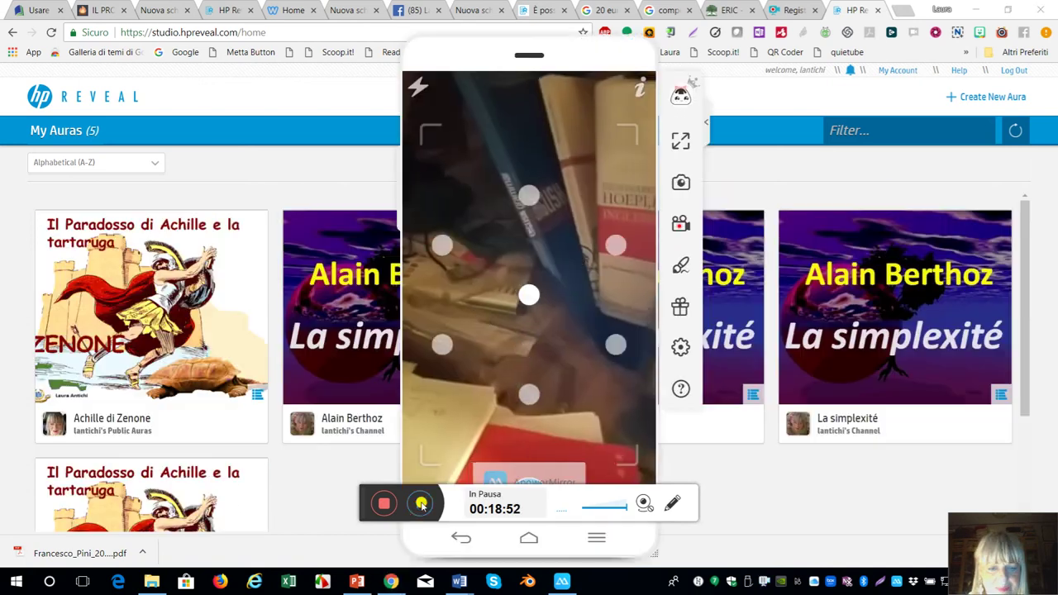